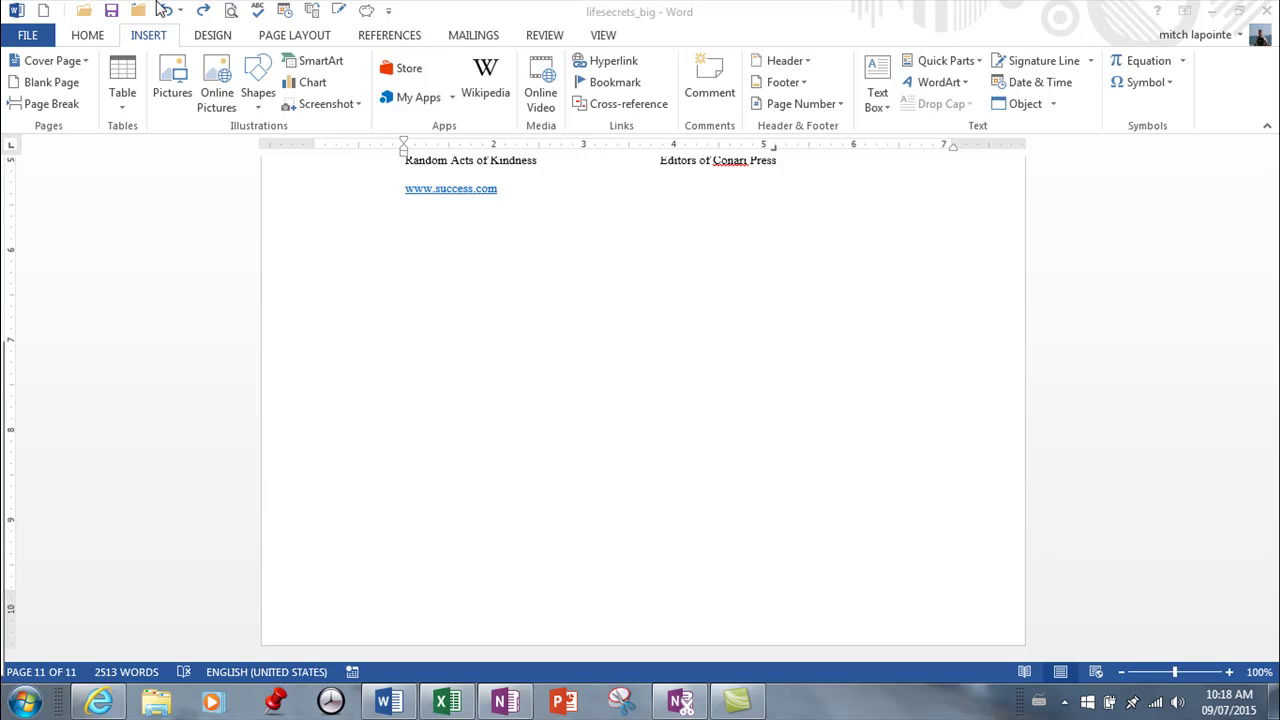
pyautogui.click(539, 205)
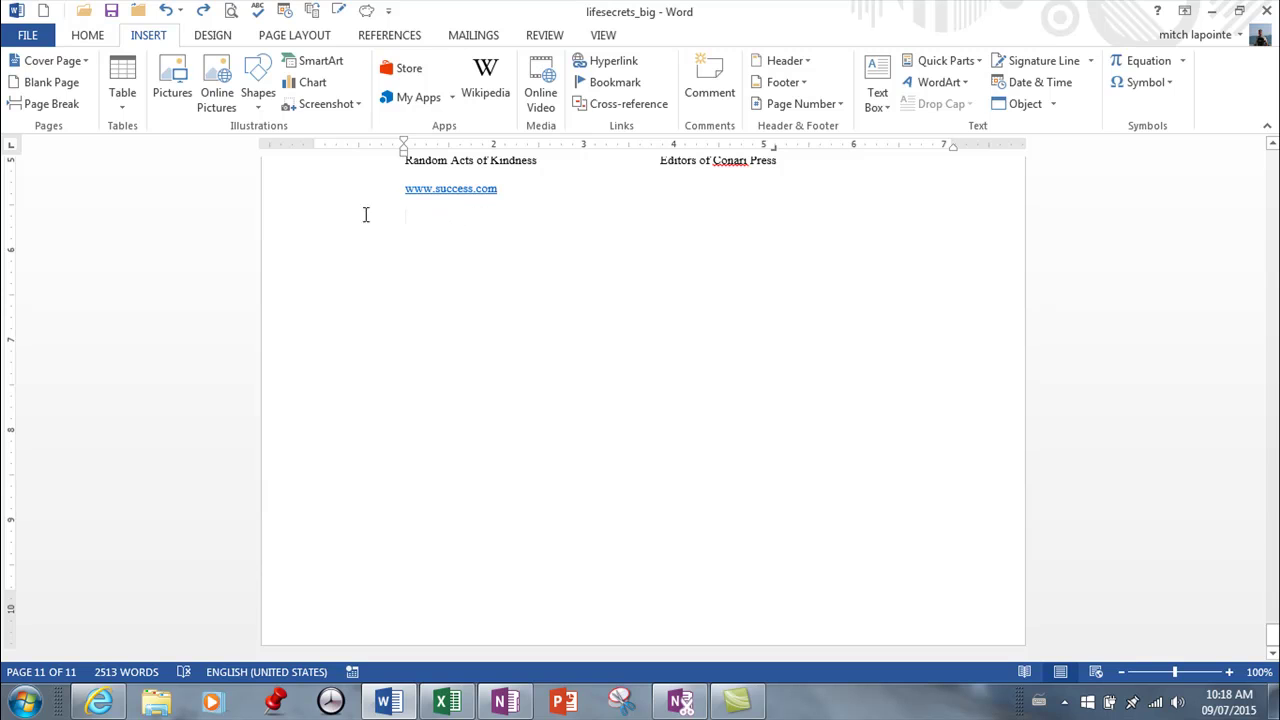
# Step: Show the document's Info page and expand the author's contact details
pyautogui.click(28, 35)
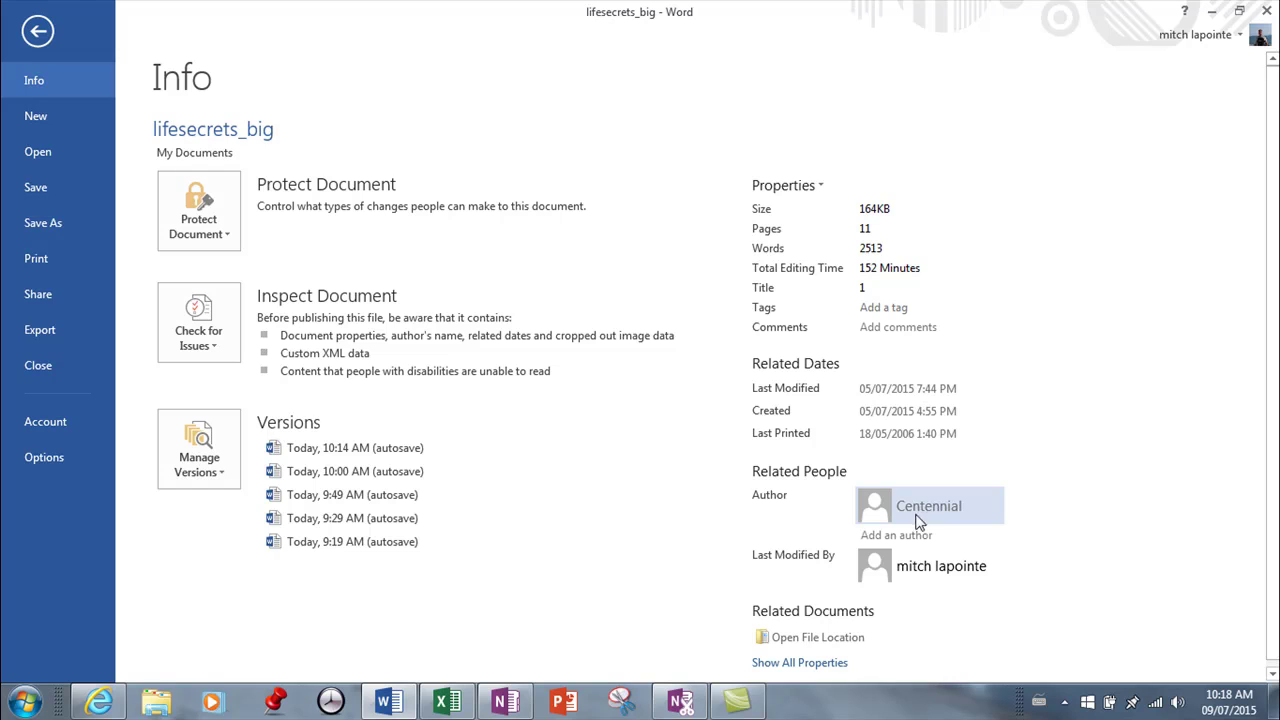
pyautogui.moveTo(926, 510)
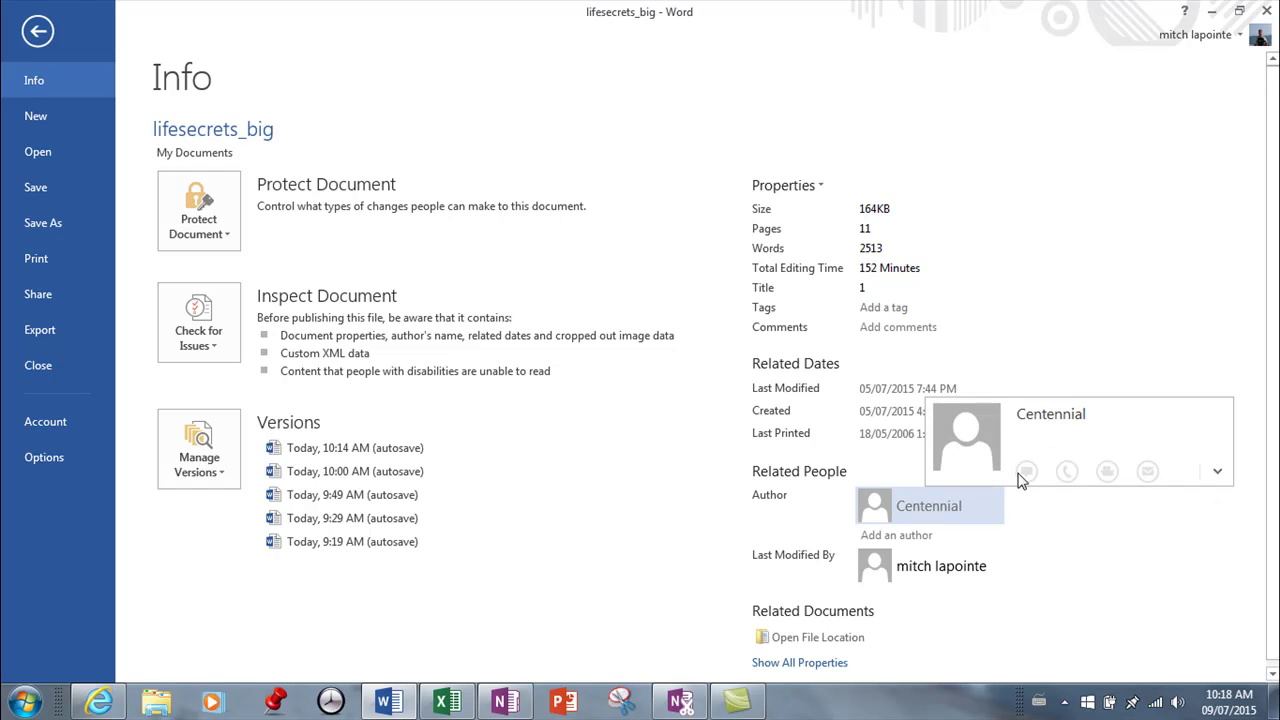
pyautogui.click(1217, 471)
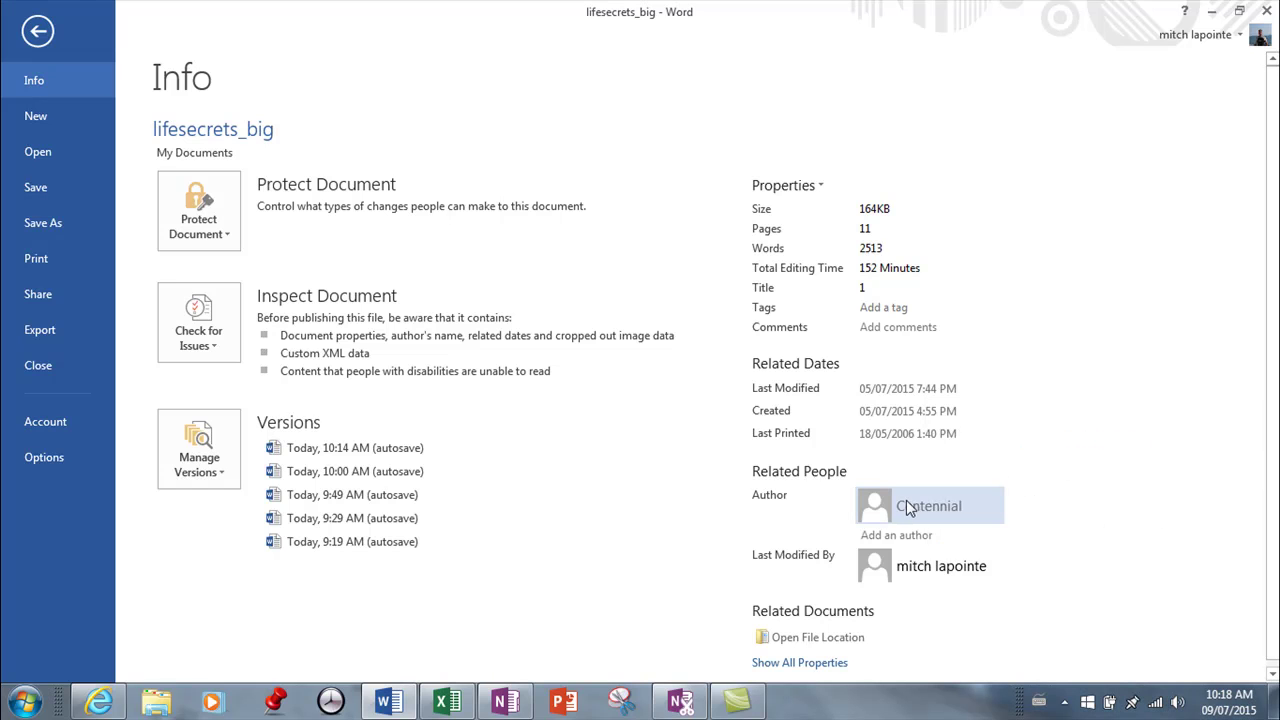
# Step: Remove the existing author and enter the new author's name in its place
pyautogui.rightClick(904, 506)
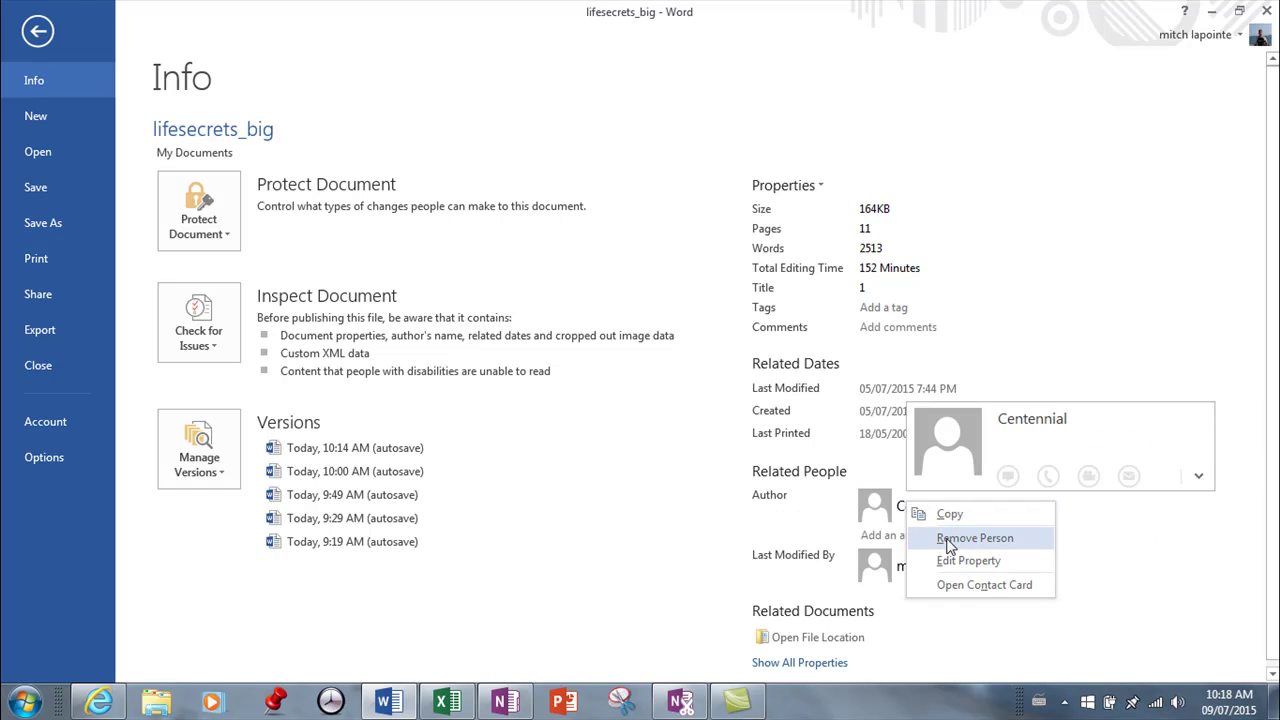
pyautogui.click(955, 538)
pyautogui.click(917, 492)
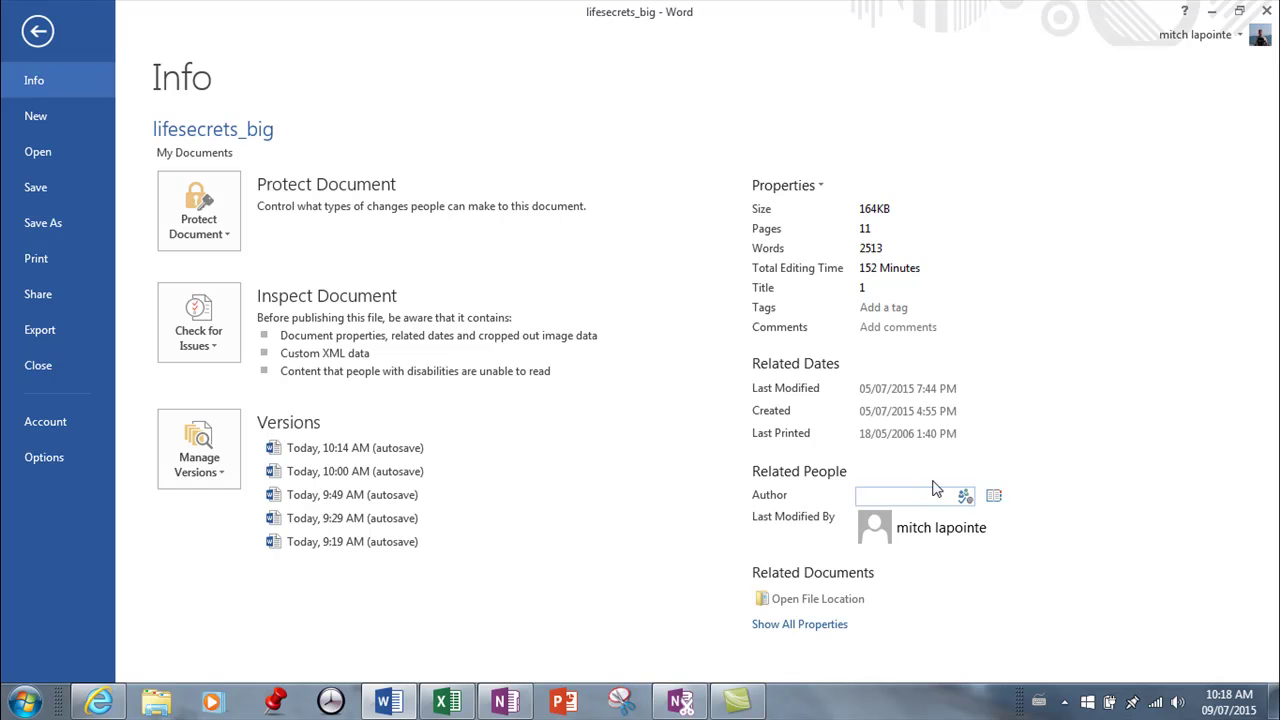
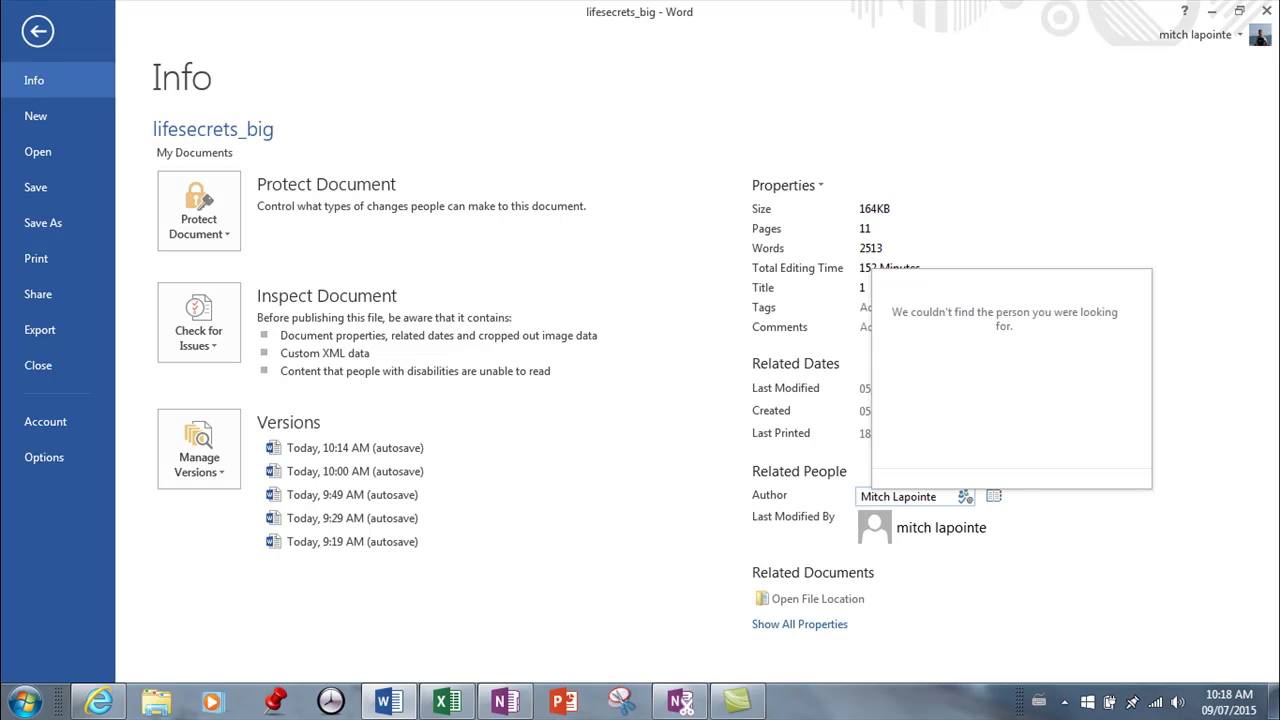
pyautogui.click(1071, 582)
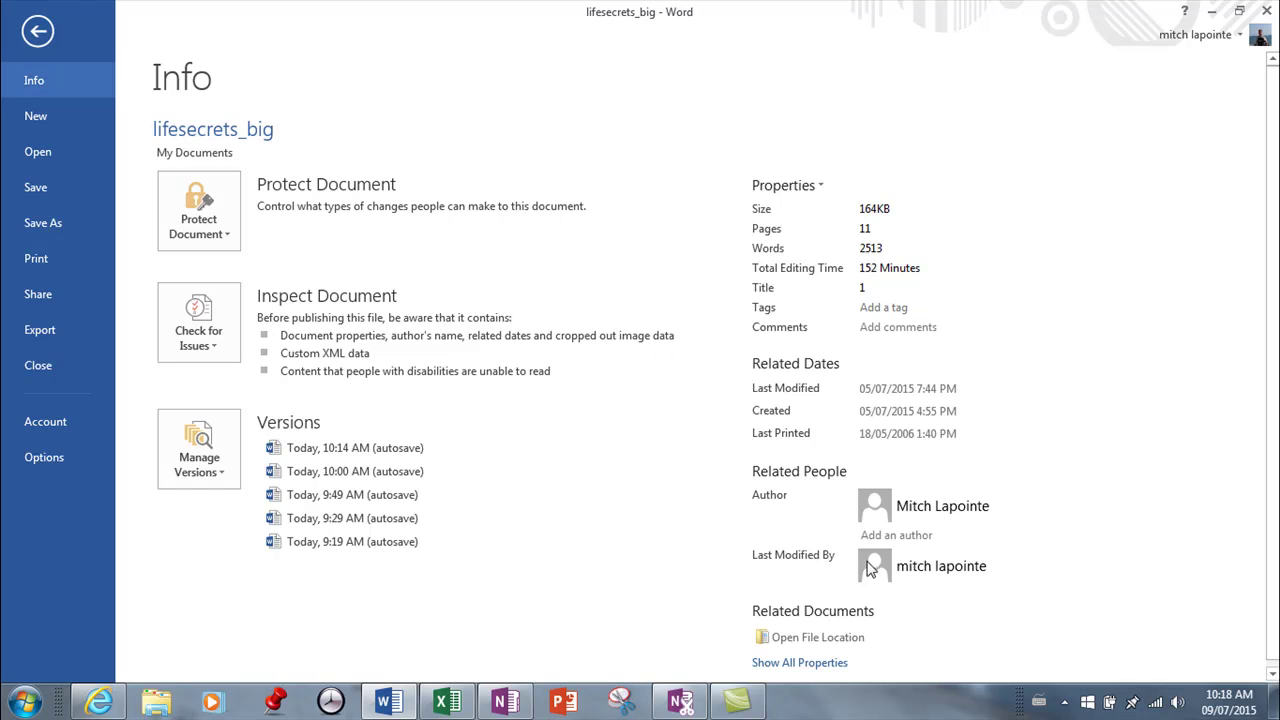
# Step: Change the Title property from '1' to 'Secrets' under all properties, then go back to the document
pyautogui.click(792, 663)
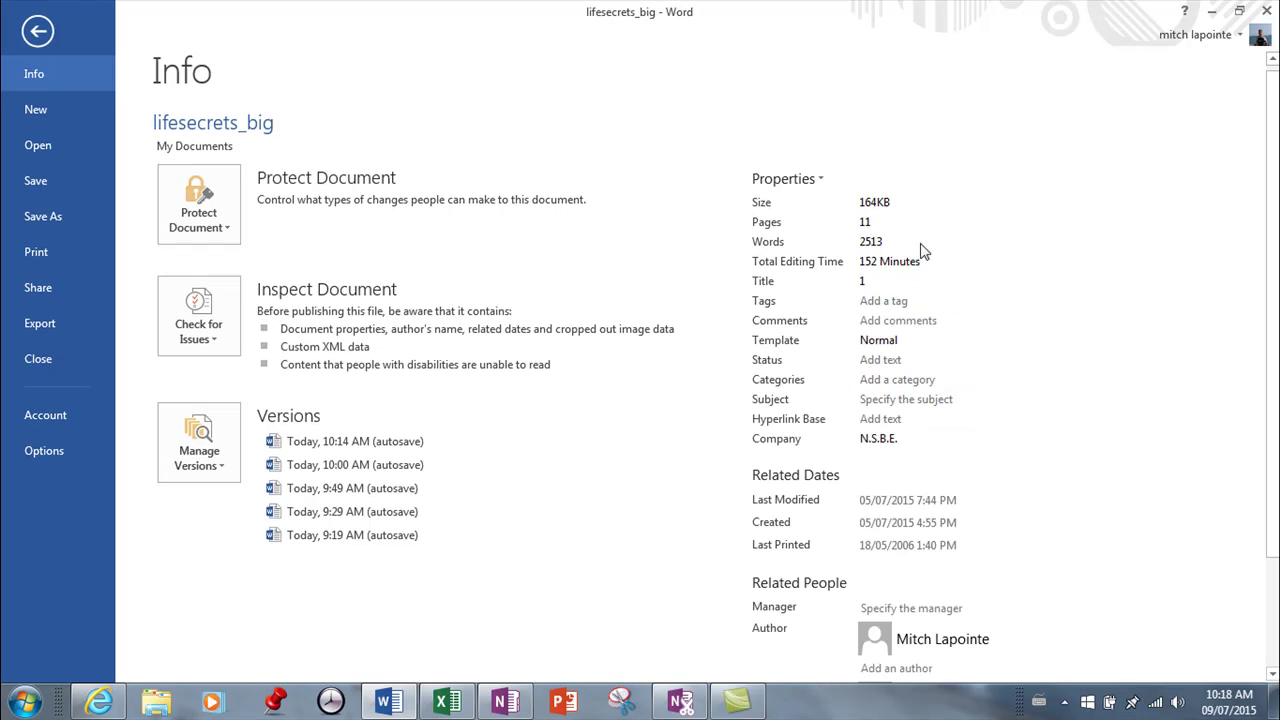
pyautogui.click(875, 283)
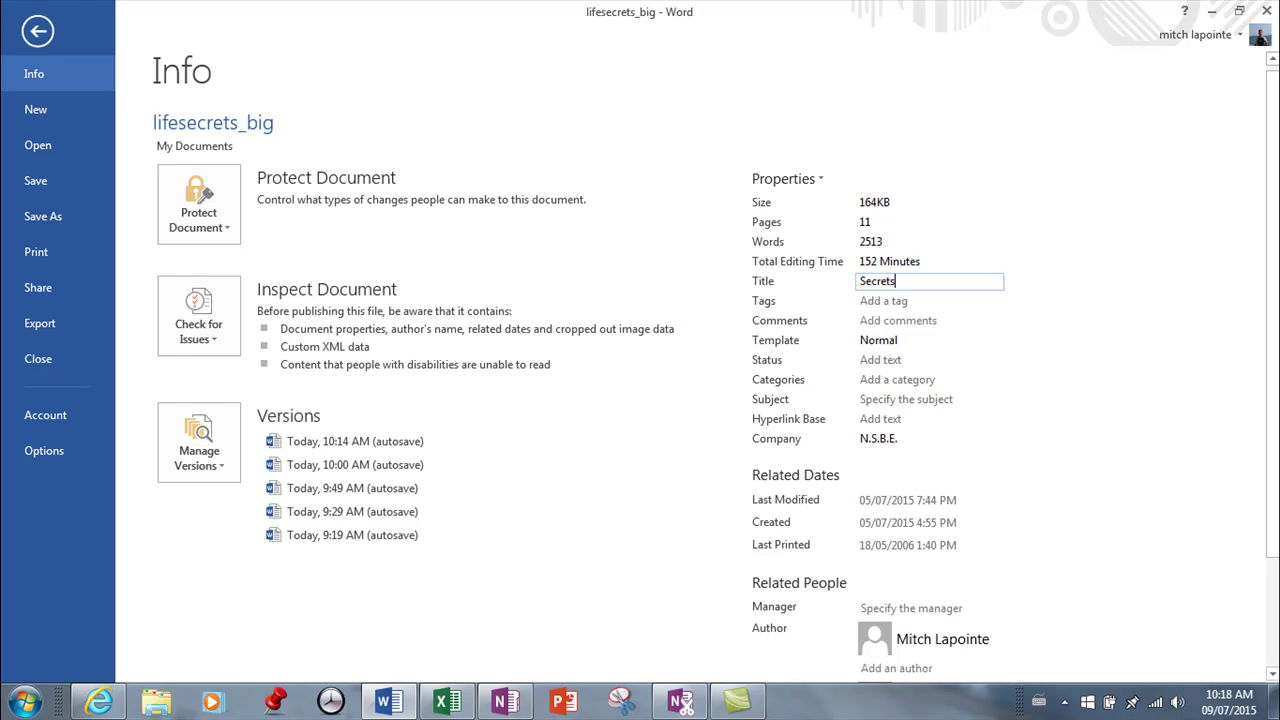
pyautogui.click(980, 360)
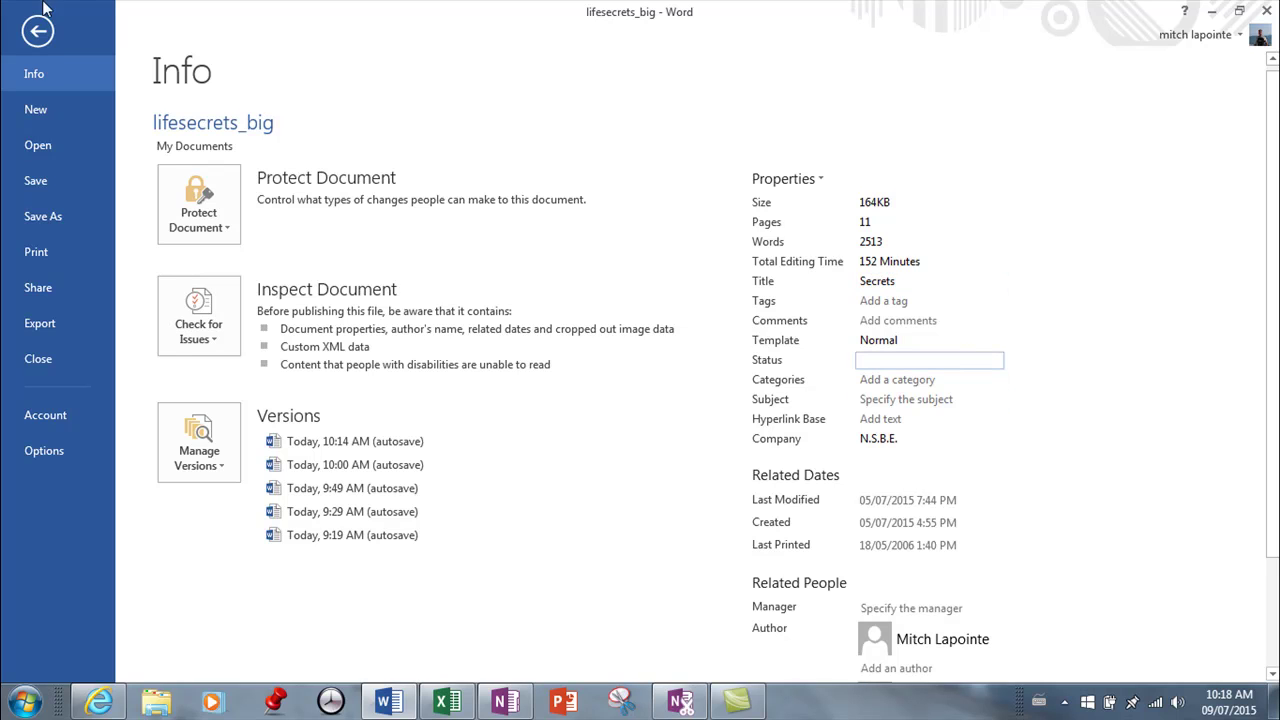
pyautogui.click(38, 33)
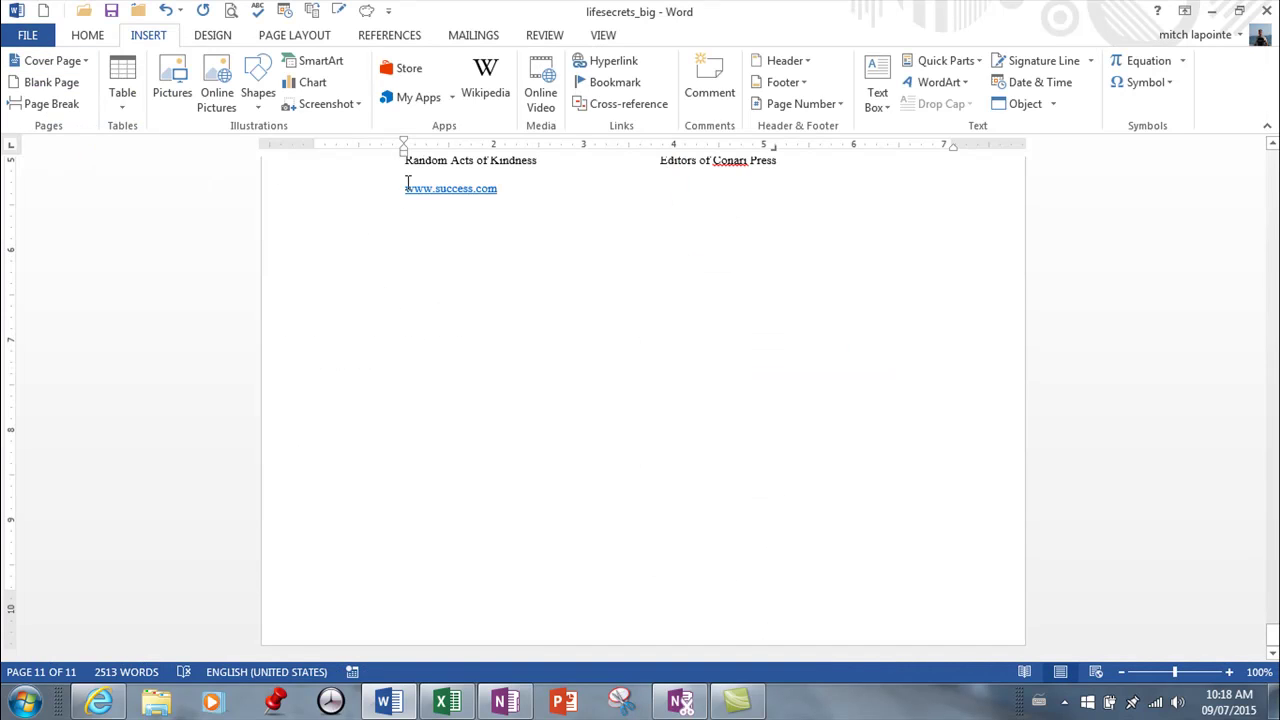
# Step: Edit the Books To Grow By page header, move its right tab stop to 7", and tab there
pyautogui.scroll(10, 470, 271)
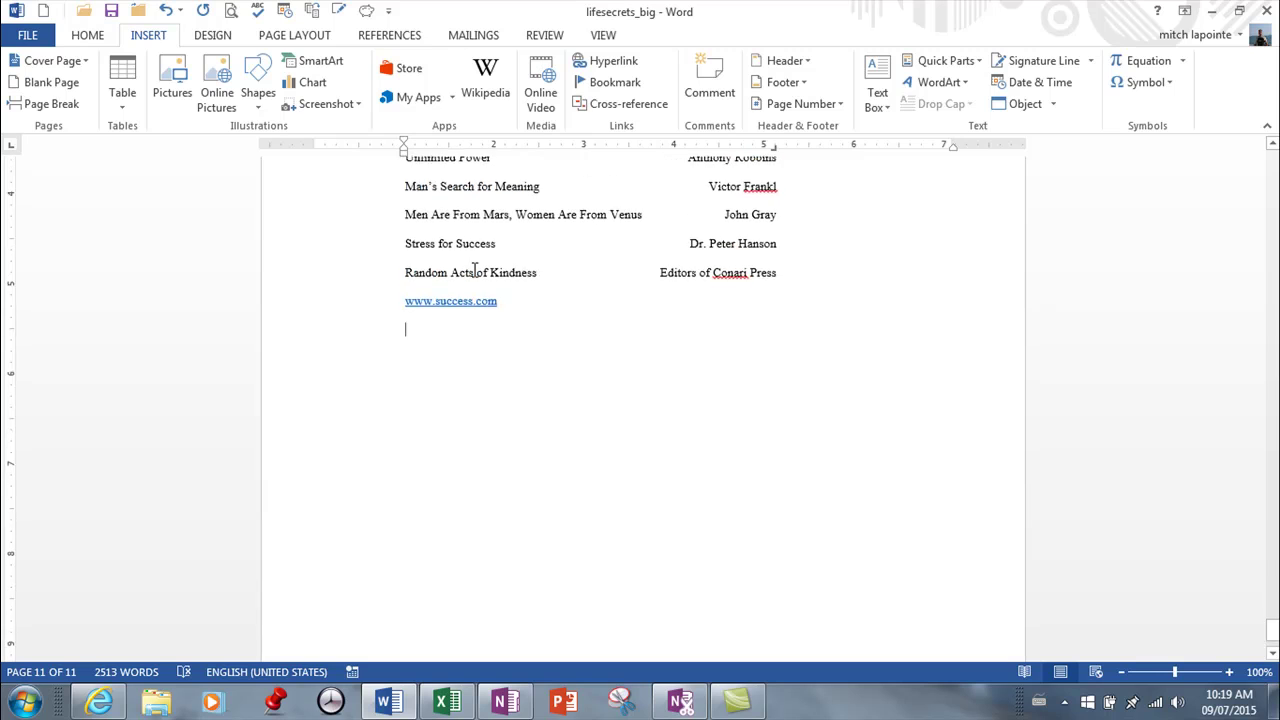
pyautogui.scroll(3, 465, 271)
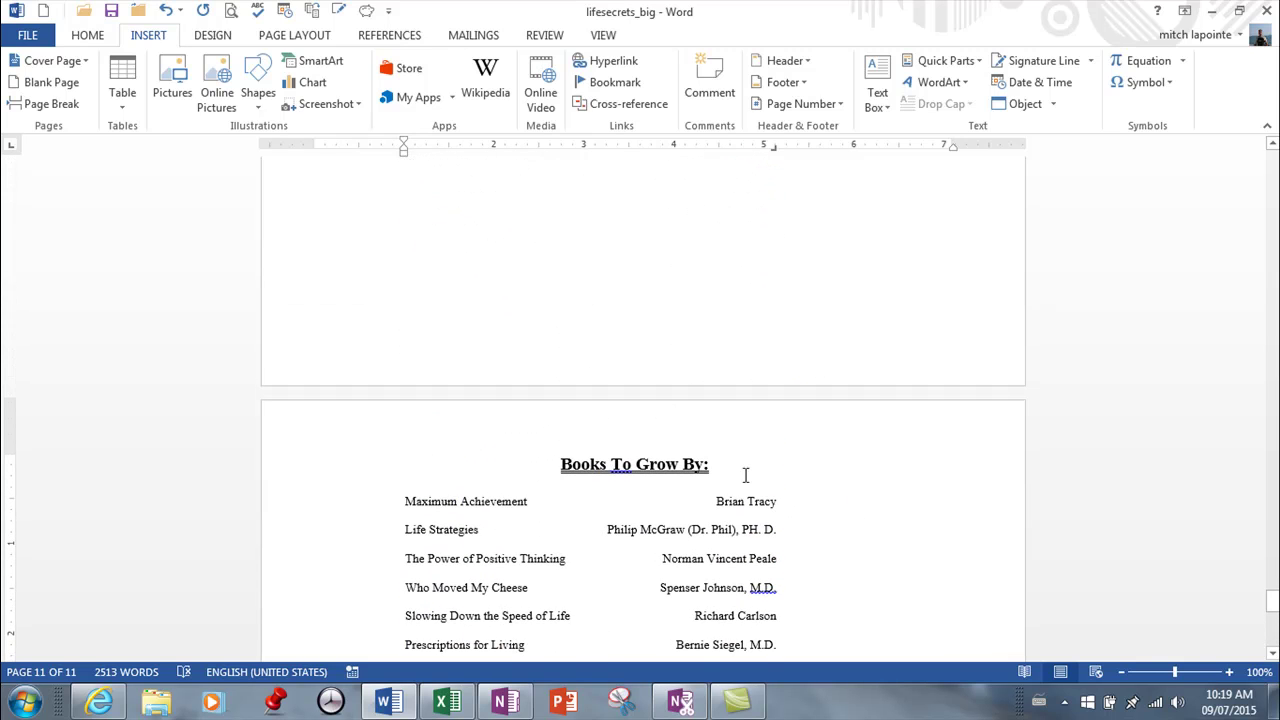
pyautogui.click(880, 427)
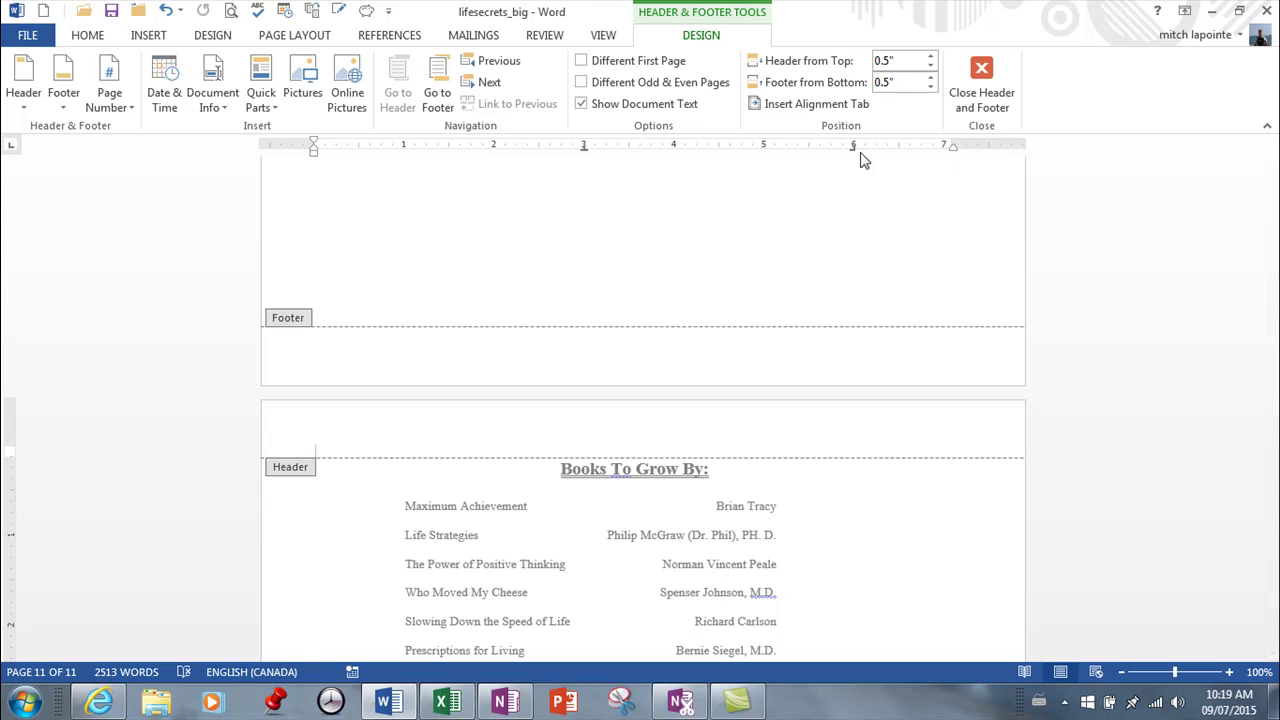
pyautogui.moveTo(852, 148); pyautogui.dragTo(949, 147)
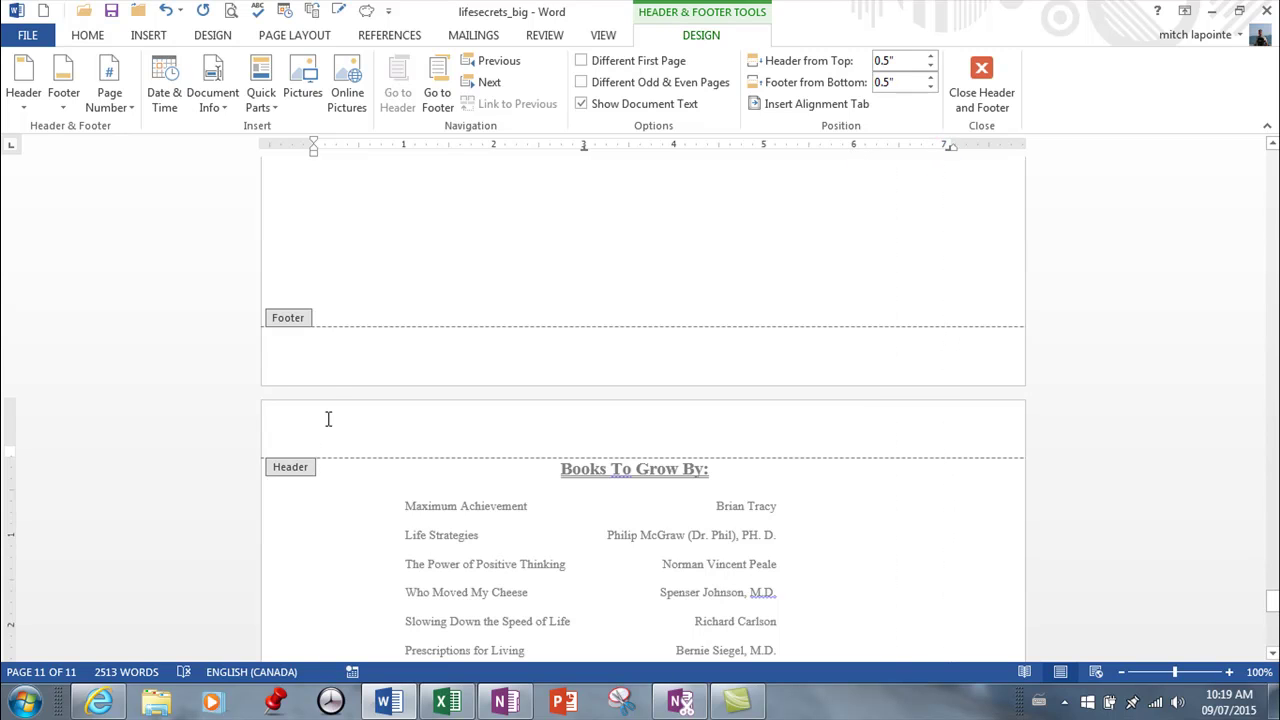
pyautogui.press('Tab')
pyautogui.press('Tab')
# Step: Insert the Title document property, showing 'Secrets', at the header's right tab position
pyautogui.click(140, 37)
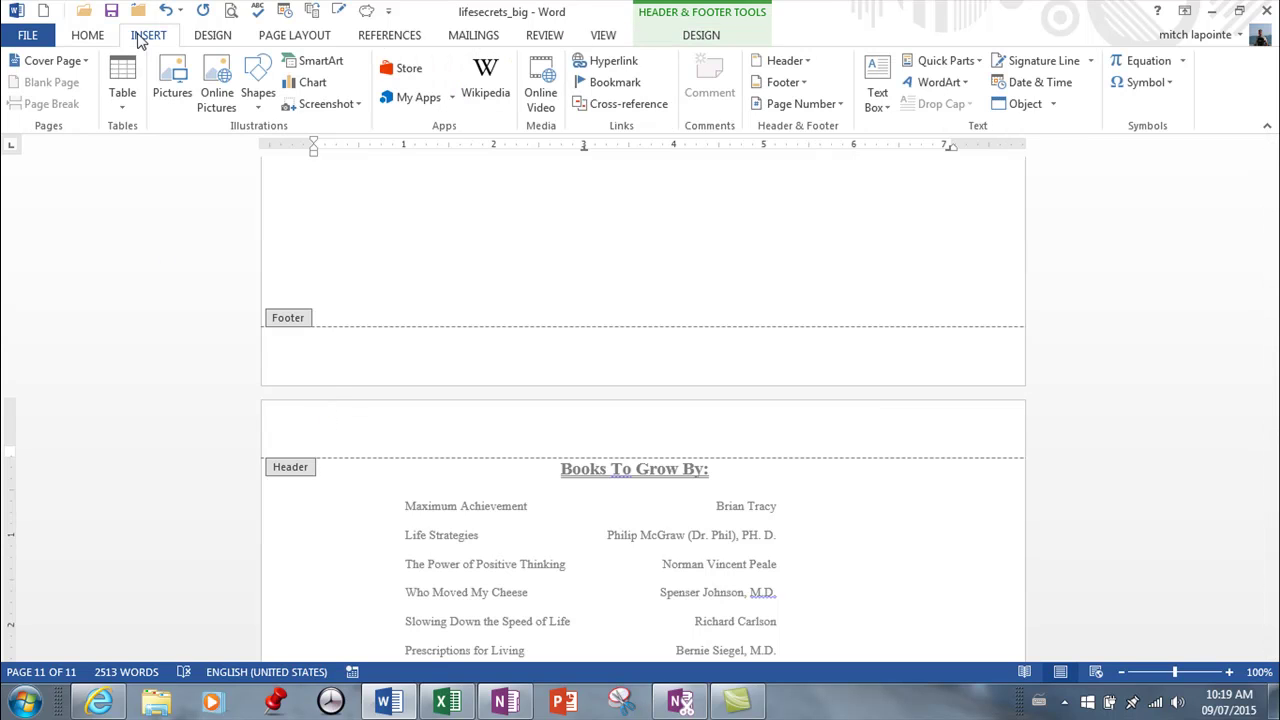
pyautogui.click(975, 66)
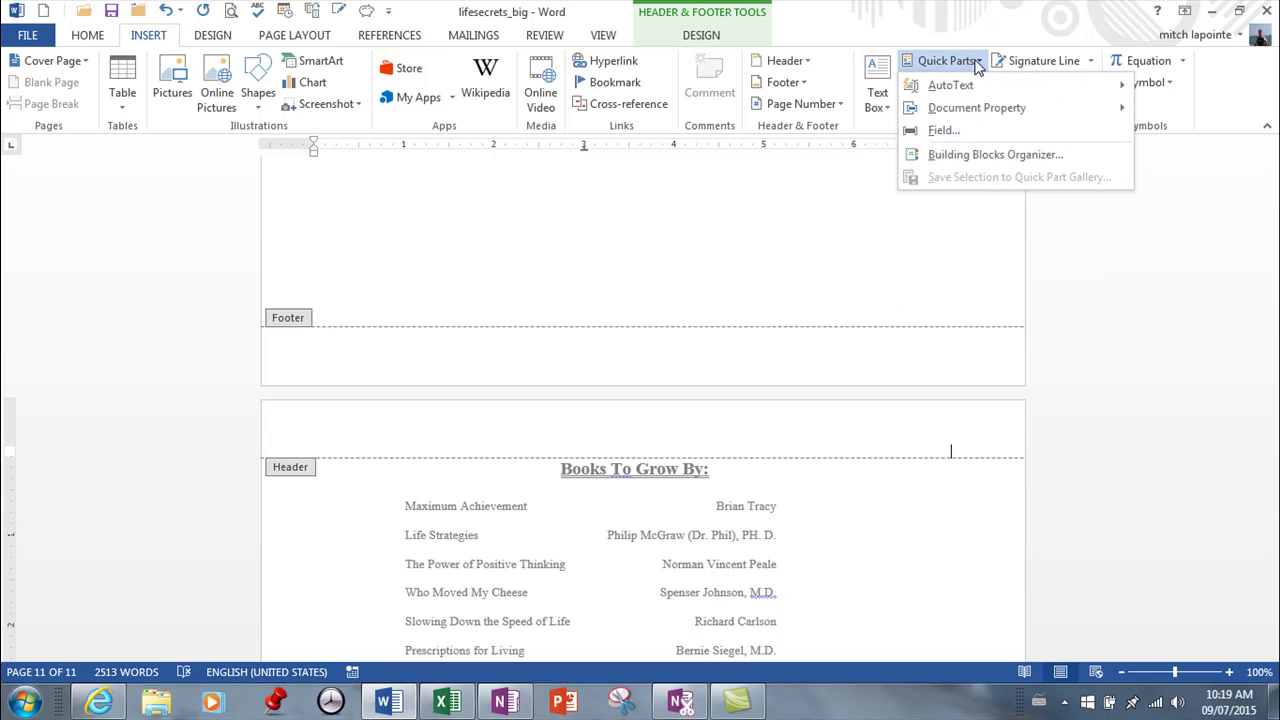
pyautogui.moveTo(1003, 117)
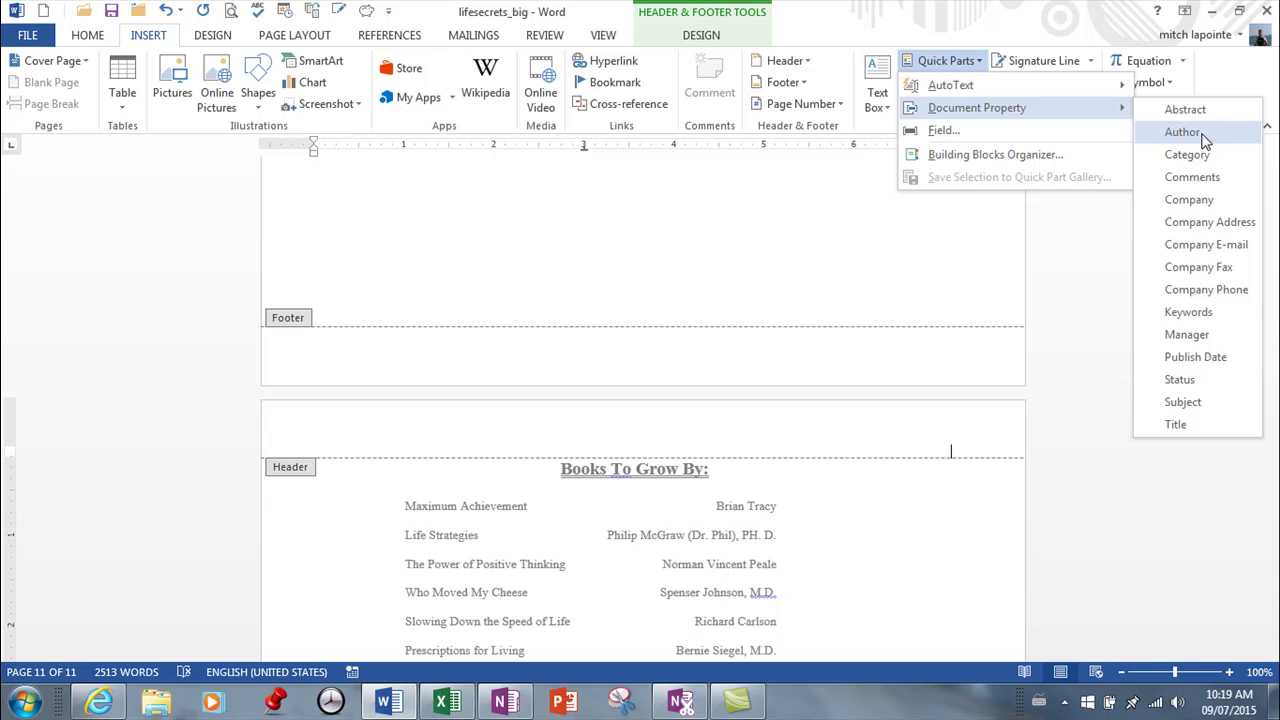
pyautogui.click(1175, 425)
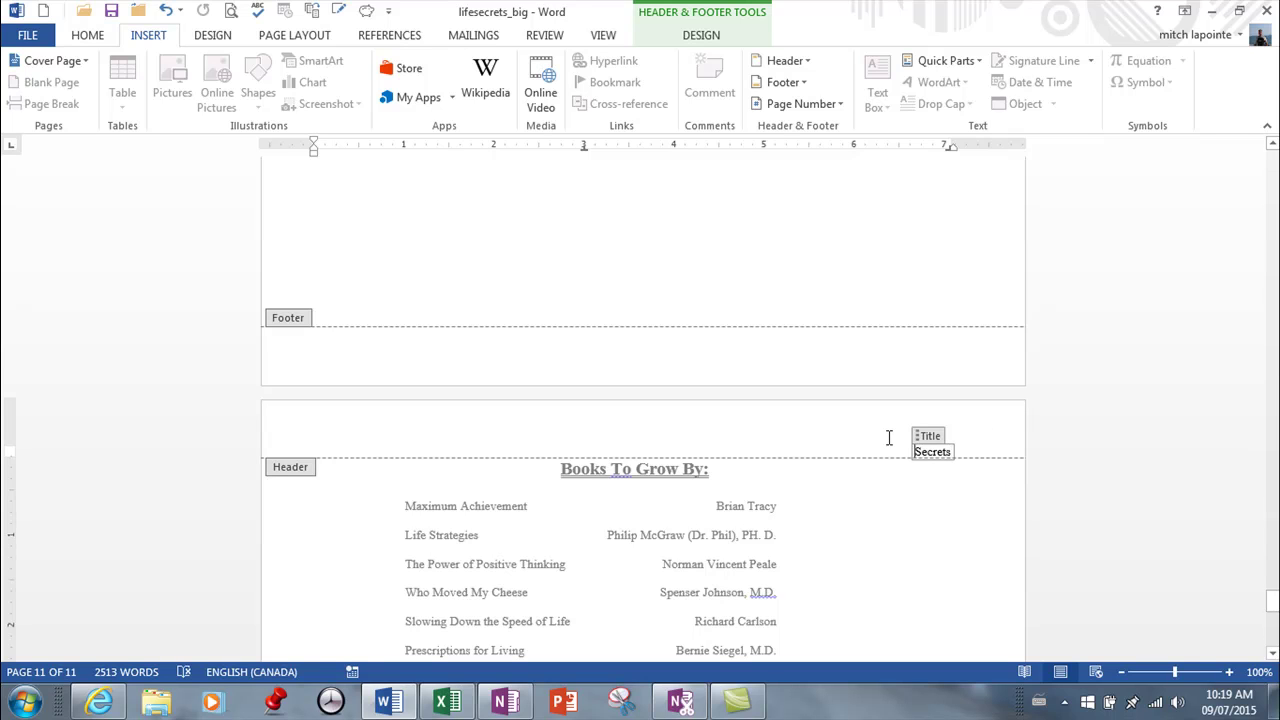
pyautogui.scroll(1, 725, 510)
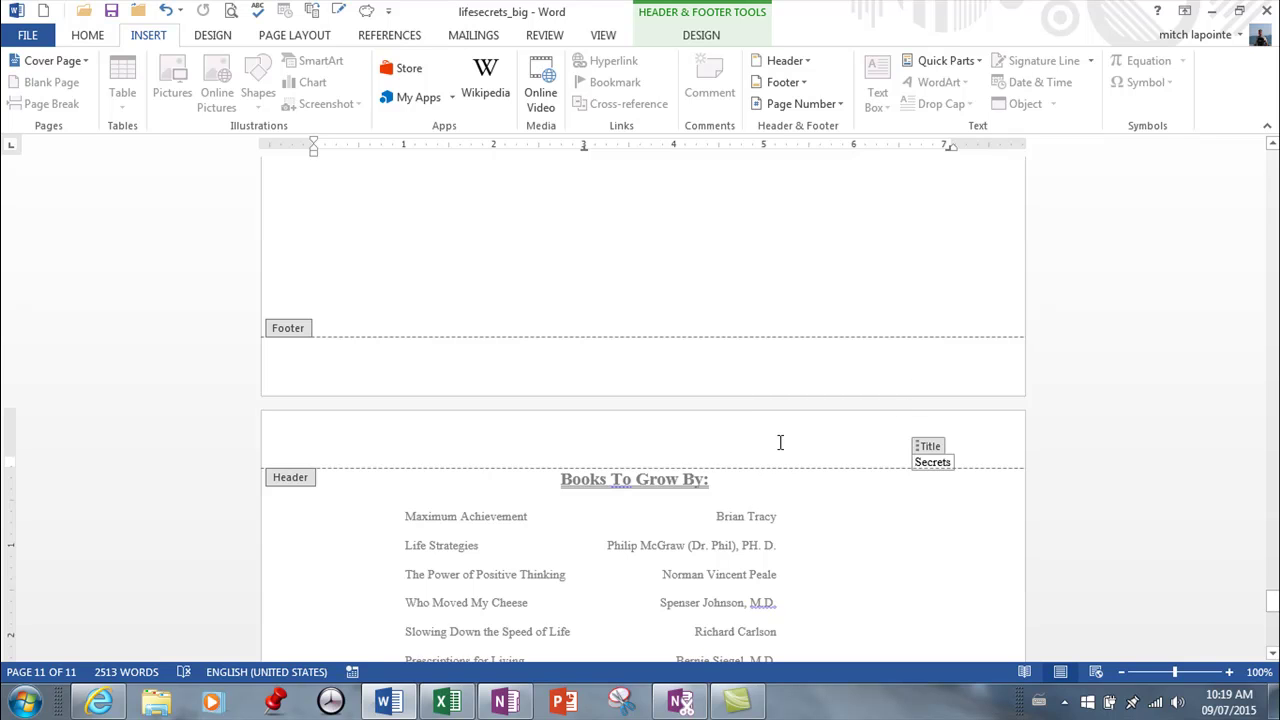
# Step: Display the AutoText gallery from Quick Parts, revealing the 'become what you think' entry
pyautogui.click(980, 62)
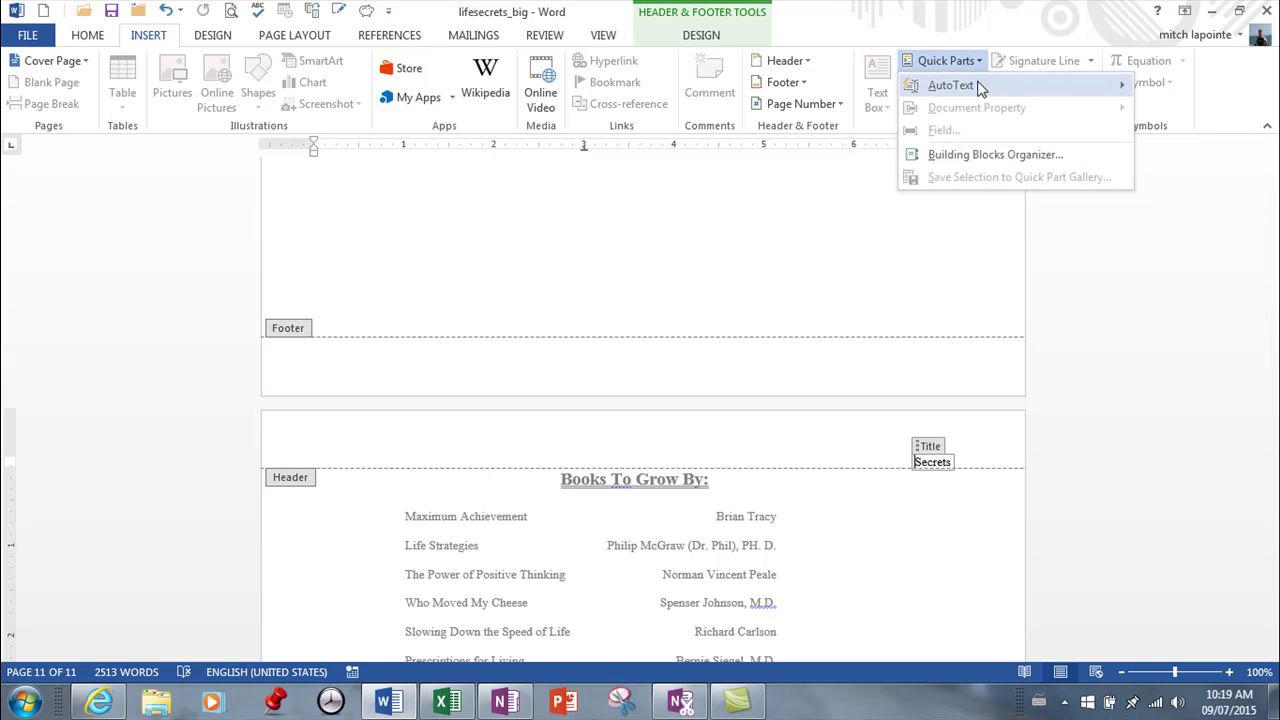
pyautogui.moveTo(954, 92)
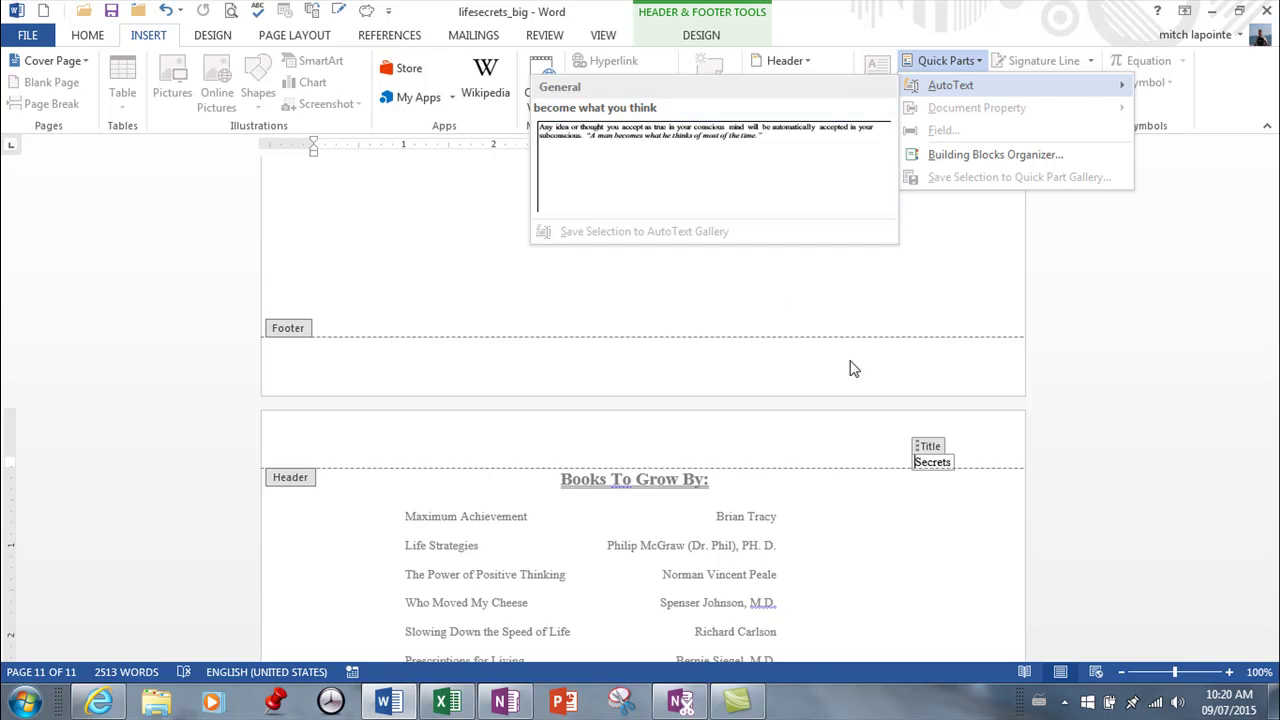
# Step: Dismiss the AutoText menu and exit header editing back to the body text
pyautogui.click(932, 404)
pyautogui.scroll(6, 977, 360)
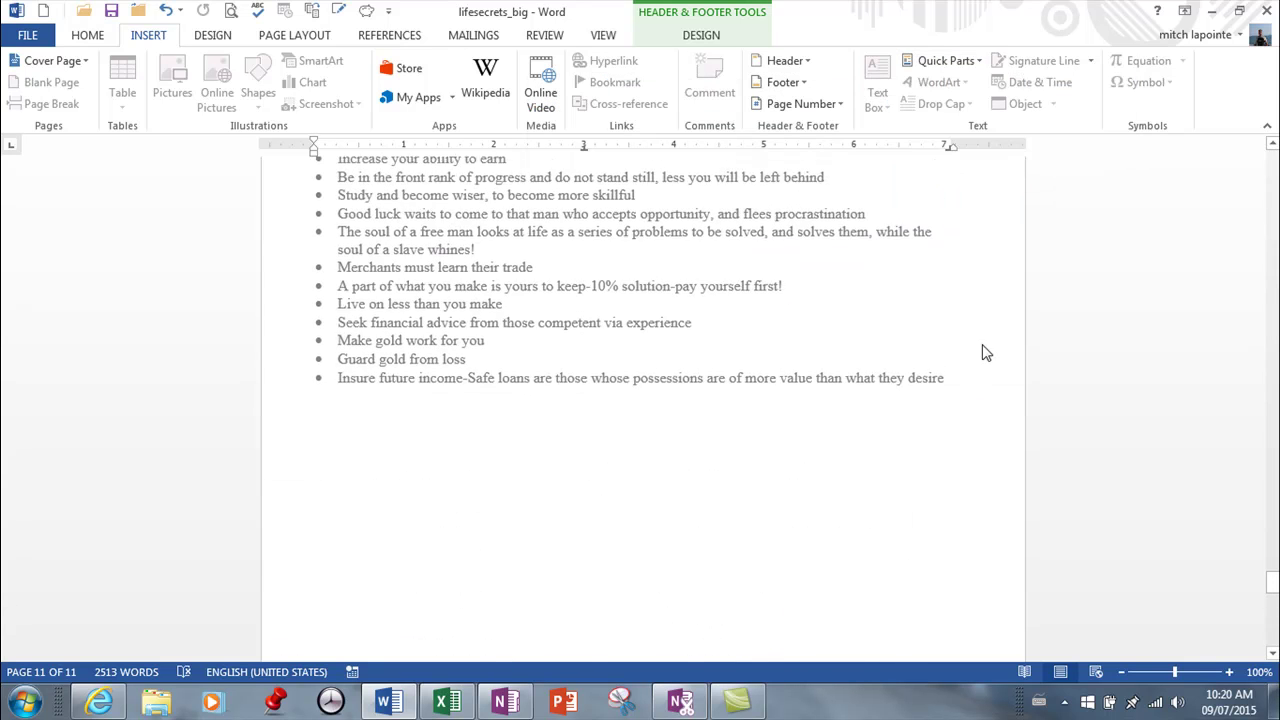
pyautogui.scroll(8, 977, 365)
pyautogui.moveTo(1272, 556); pyautogui.dragTo(1272, 262)
pyautogui.doubleClick(862, 269)
# Step: Select the whole boxed paragraph under 'Talk to yourself this way:' on page 5
pyautogui.scroll(-4, 903, 286)
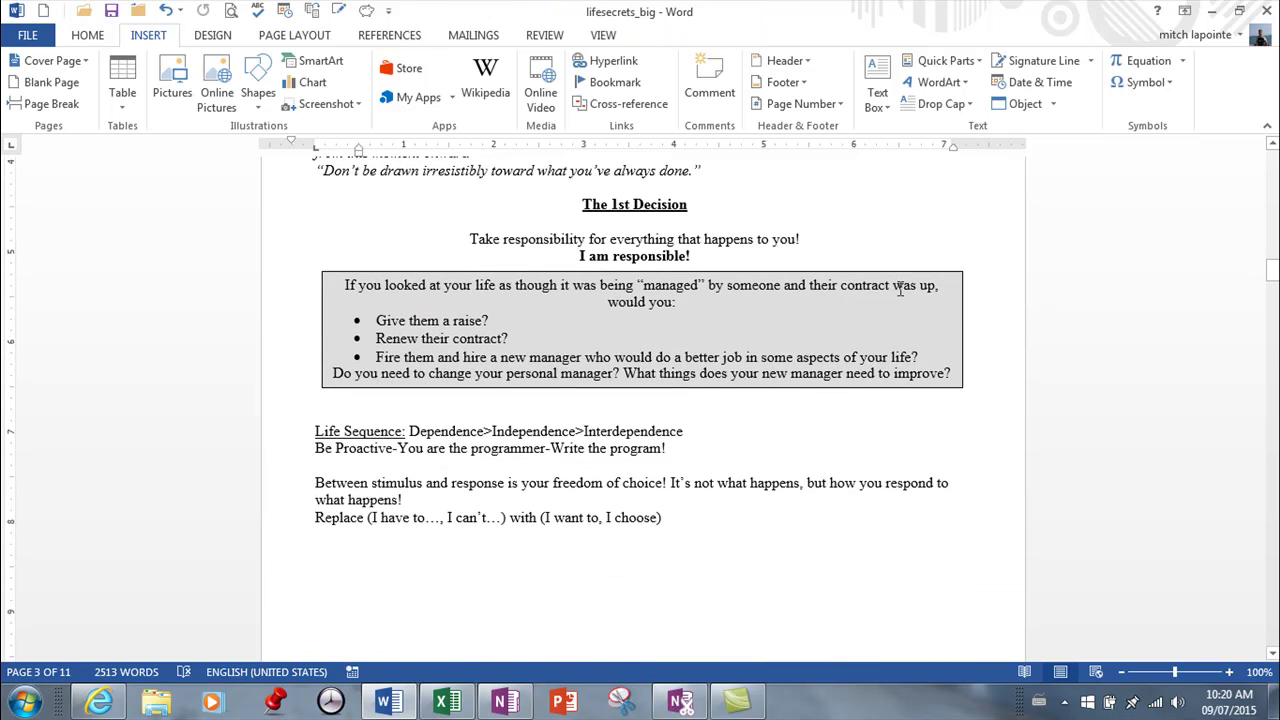
pyautogui.scroll(4, 903, 286)
pyautogui.scroll(-12, 903, 286)
pyautogui.scroll(-10, 893, 299)
pyautogui.scroll(-2, 893, 299)
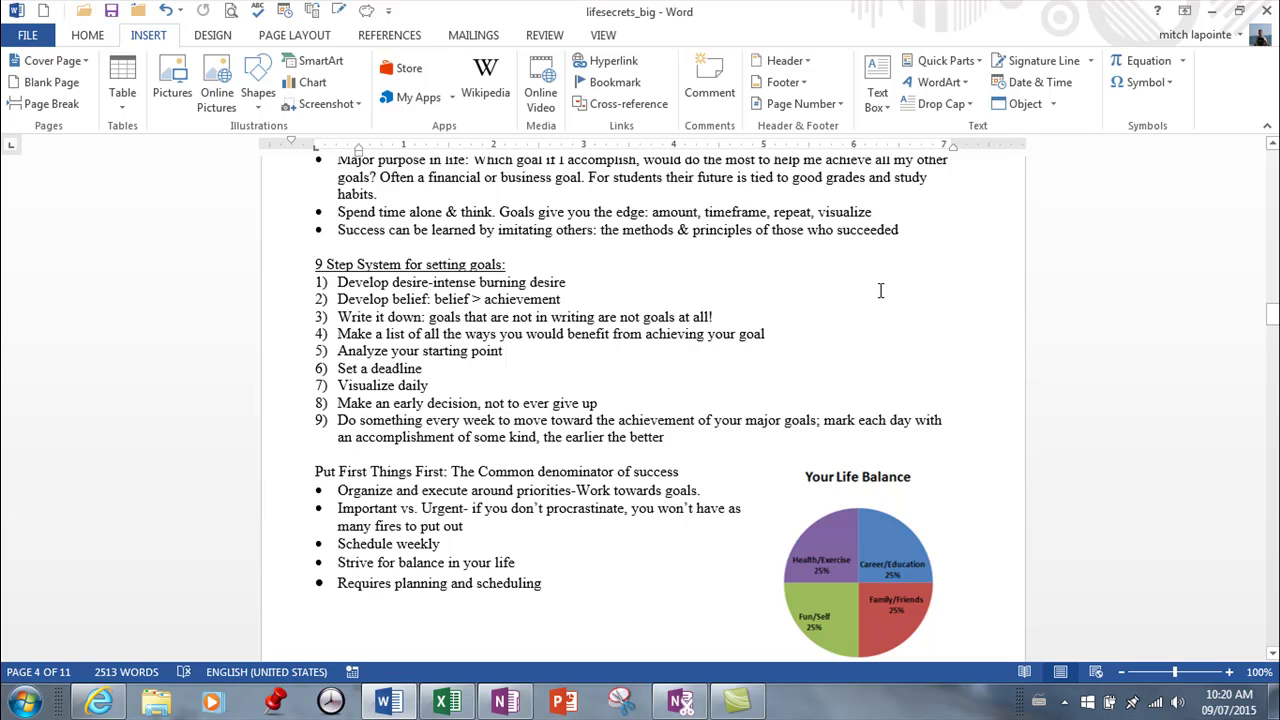
pyautogui.scroll(-8, 896, 284)
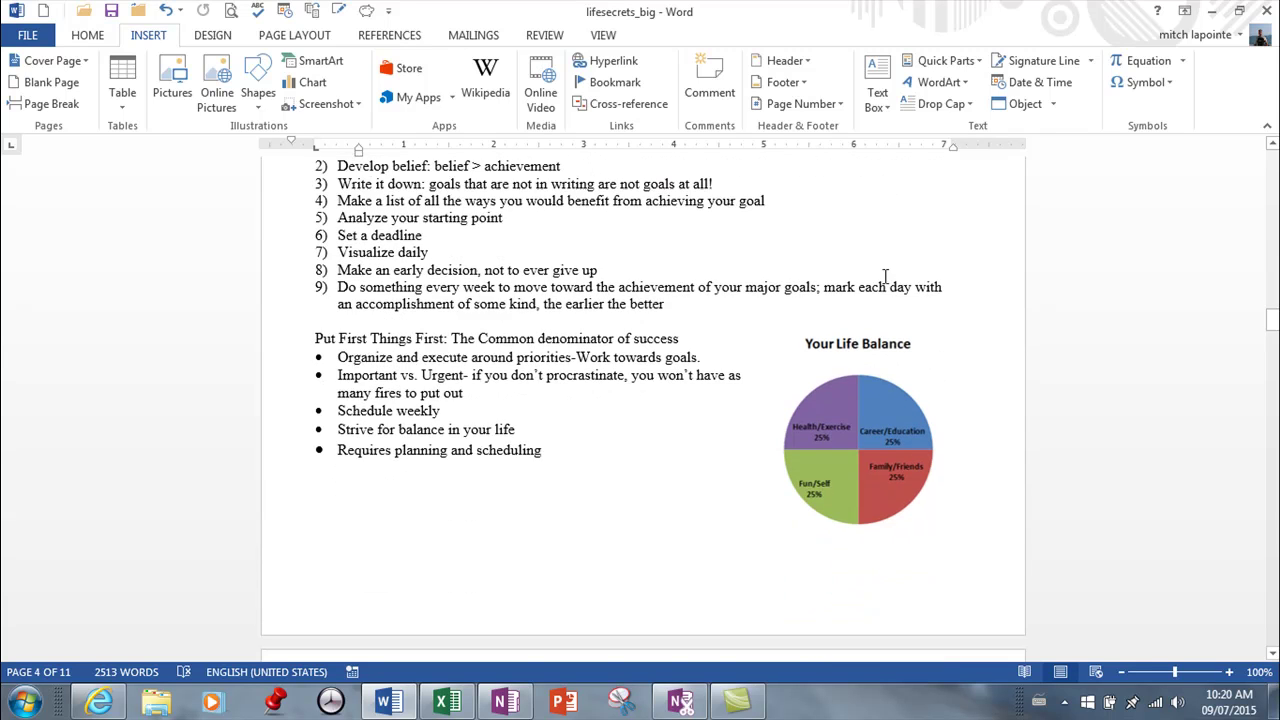
pyautogui.scroll(-2, 850, 284)
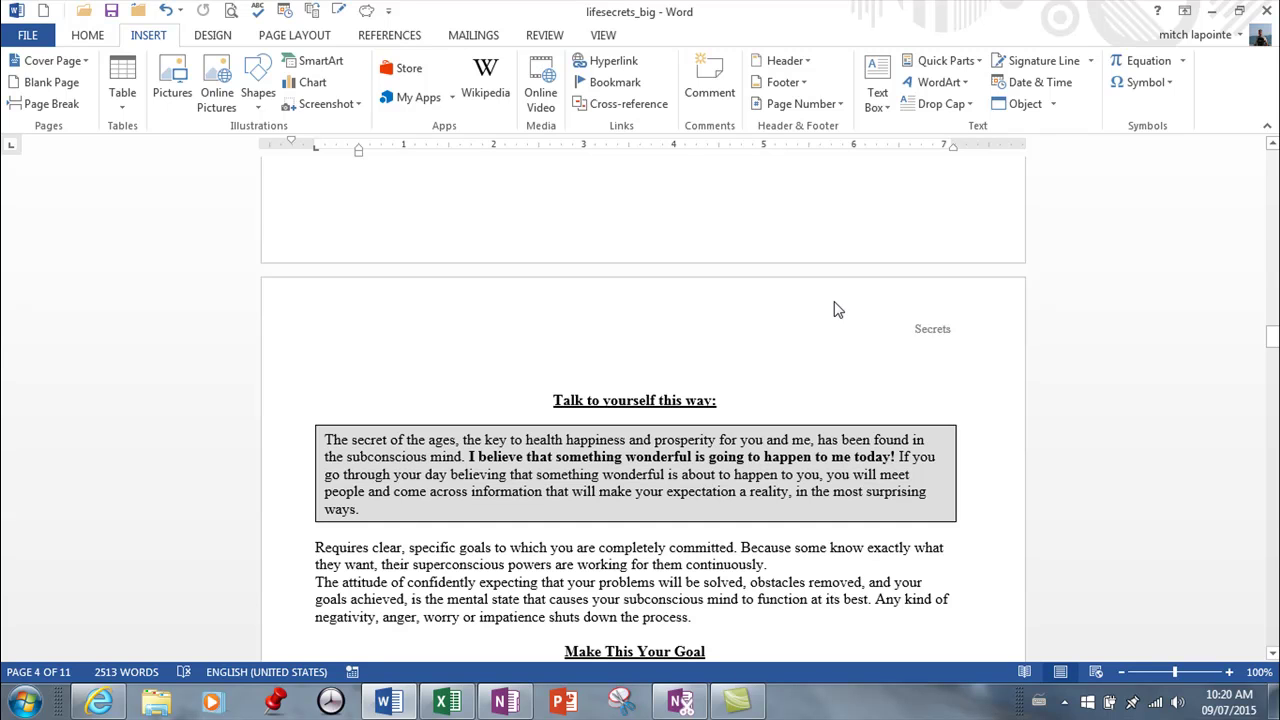
pyautogui.scroll(-1, 844, 337)
pyautogui.scroll(-2, 844, 337)
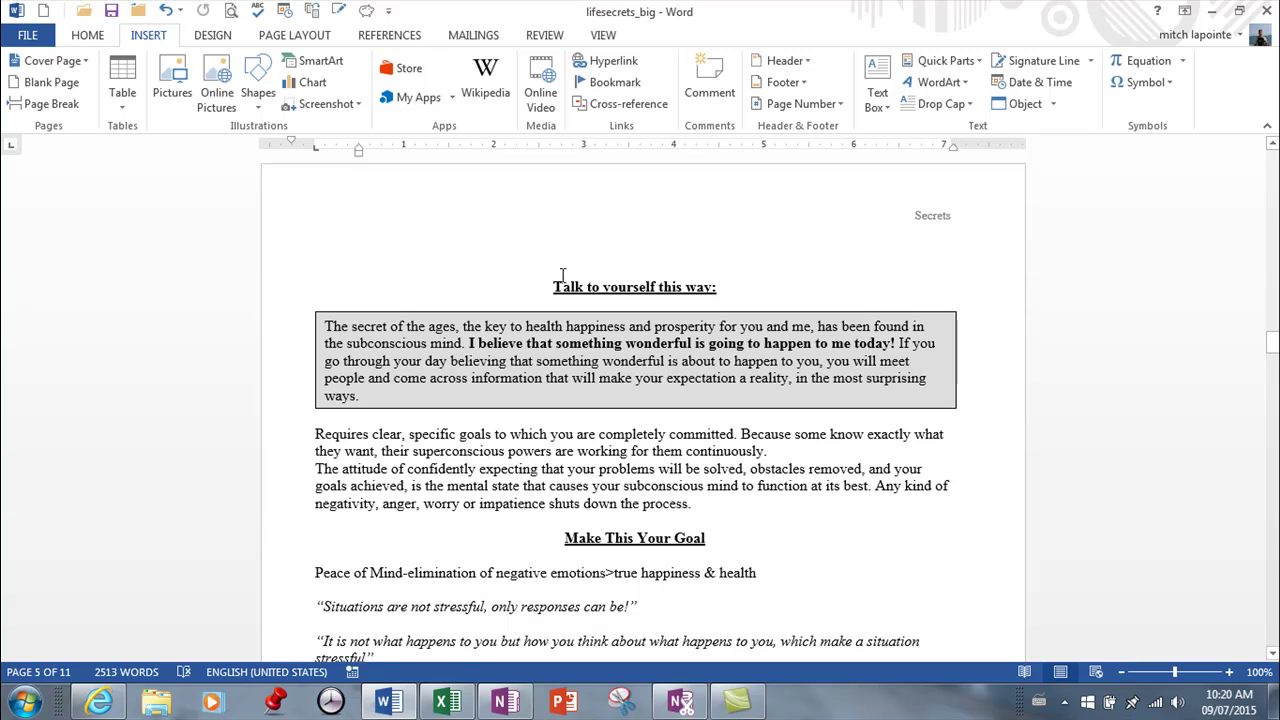
pyautogui.moveTo(321, 318); pyautogui.dragTo(361, 396)
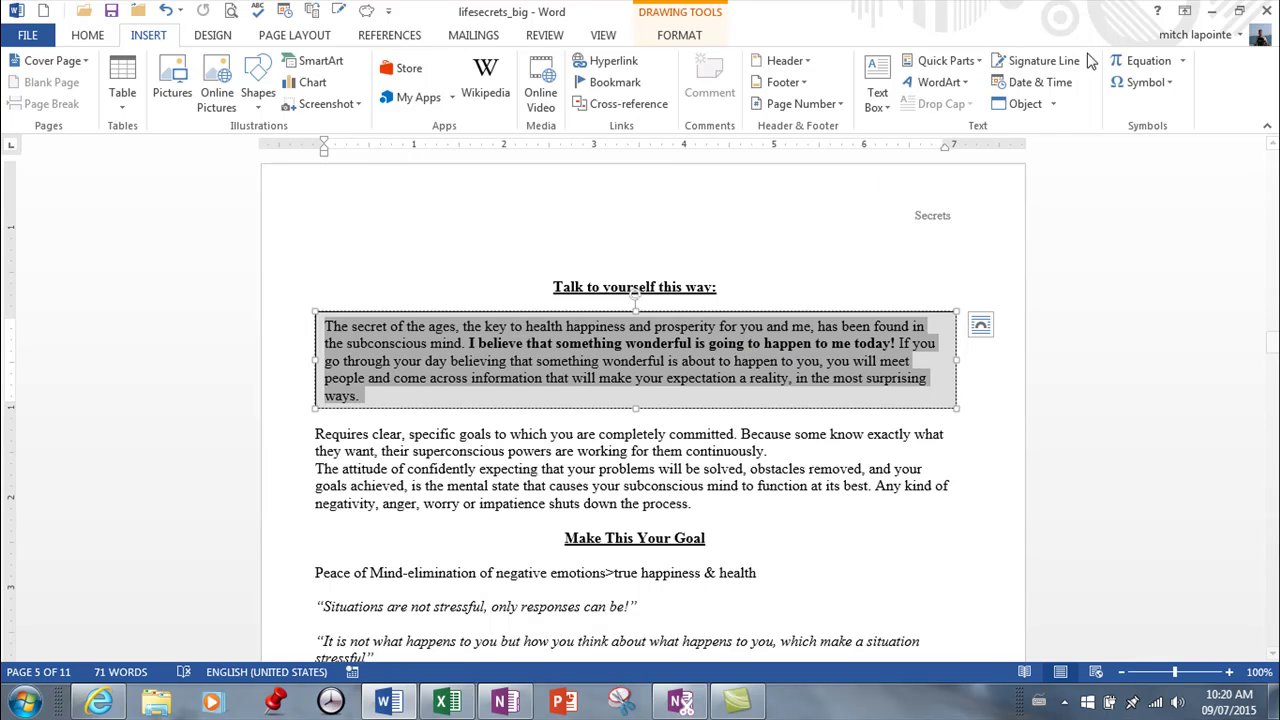
# Step: Save the selected boxed paragraph to the AutoText gallery under the name 'belief'
pyautogui.click(978, 62)
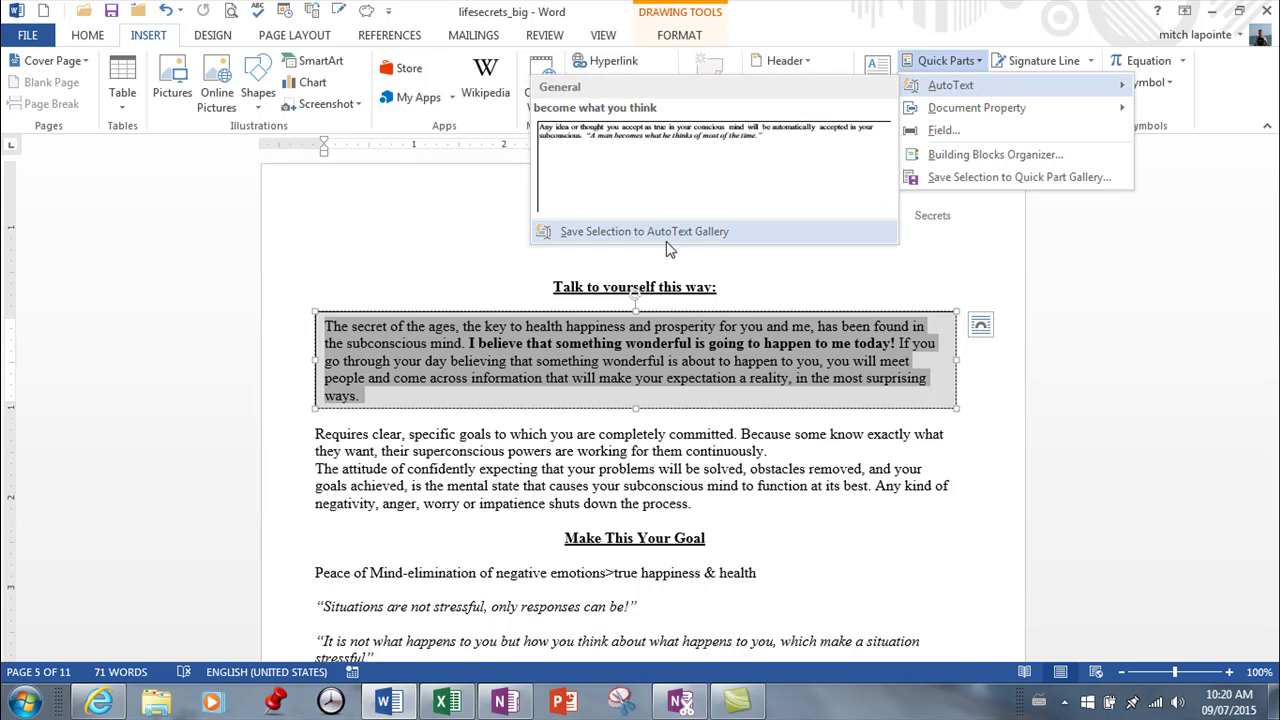
pyautogui.click(668, 232)
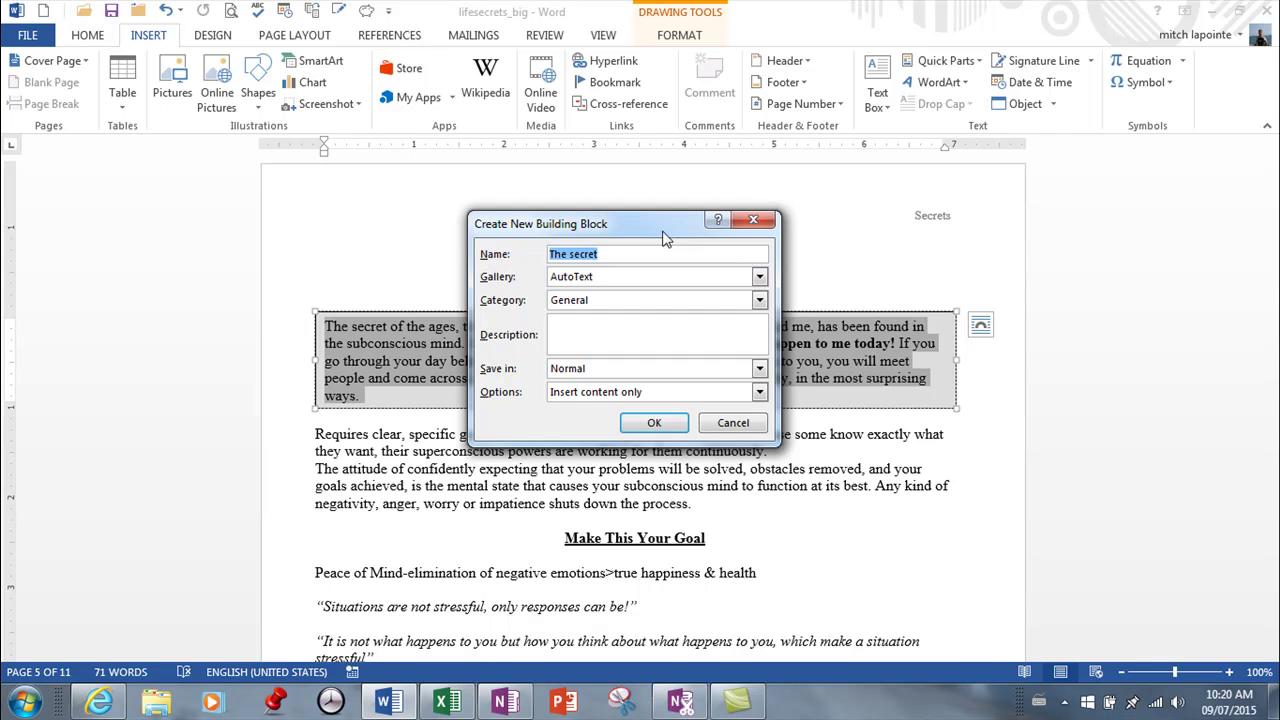
pyautogui.moveTo(660, 233); pyautogui.dragTo(676, 255)
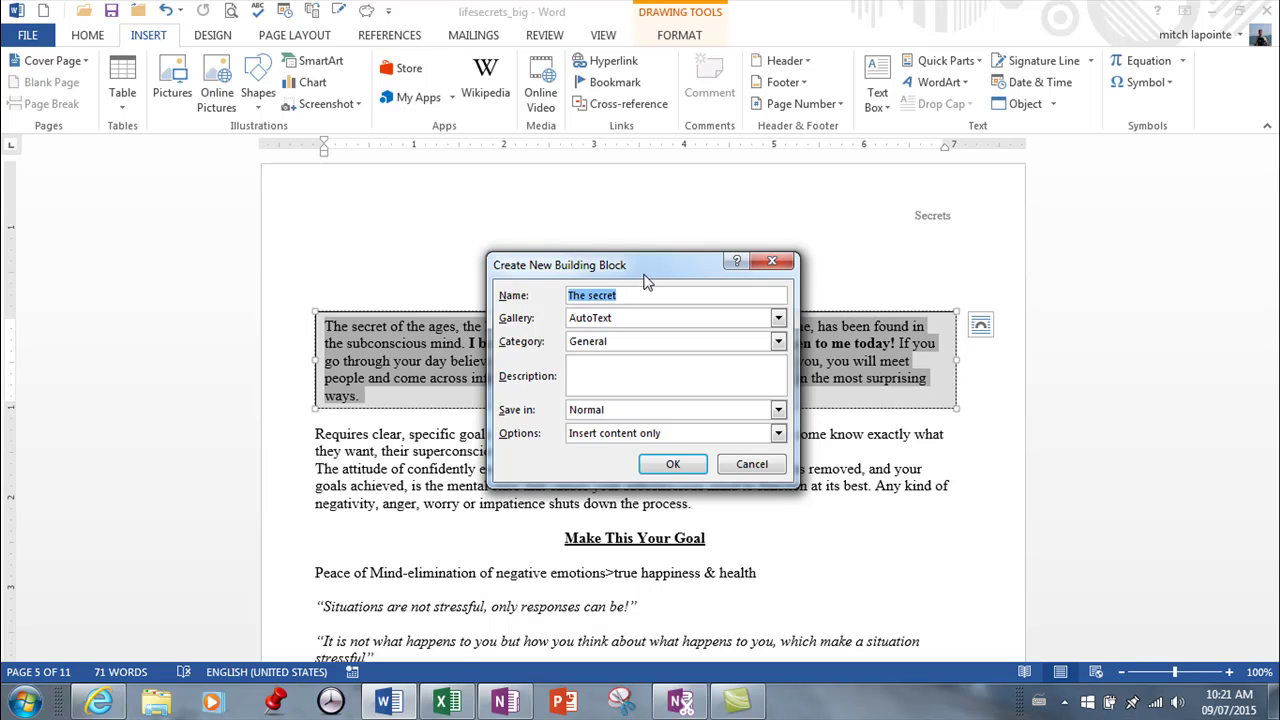
pyautogui.write('b')
pyautogui.press('BackSpace')
pyautogui.press('BackSpace')
pyautogui.click(673, 466)
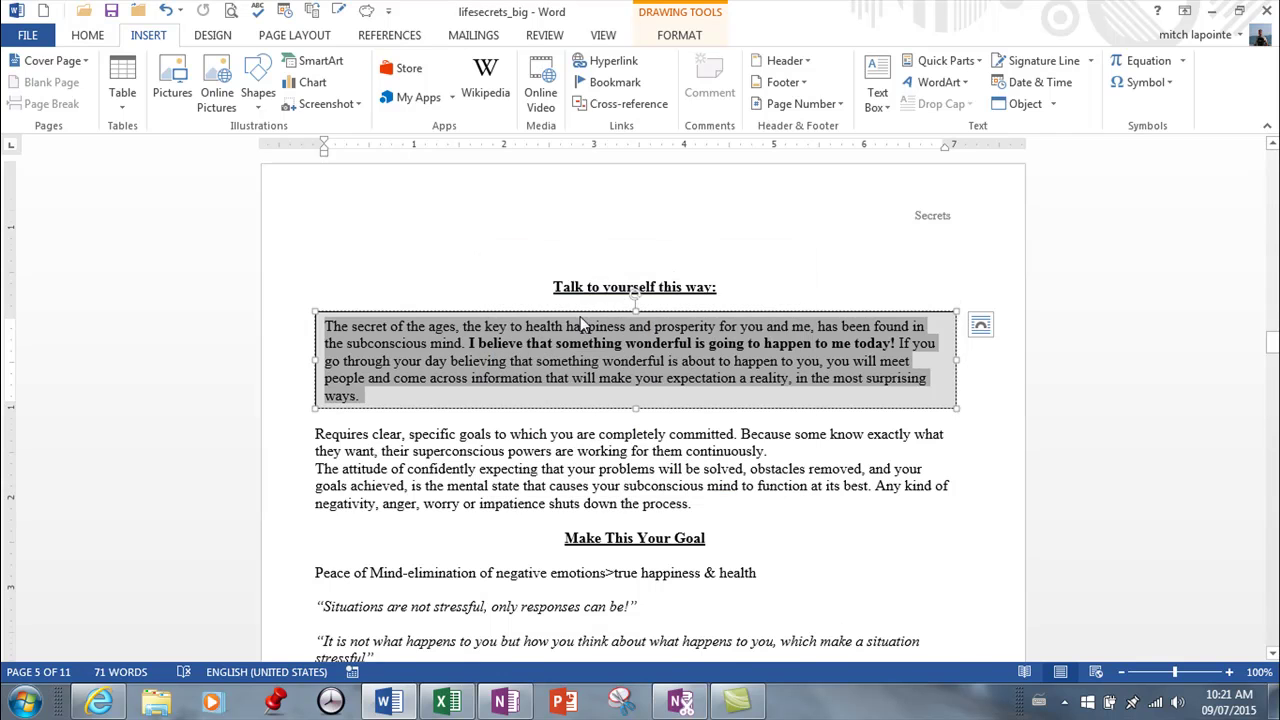
pyautogui.scroll(-4, 620, 400)
pyautogui.moveTo(1272, 355); pyautogui.dragTo(1258, 636)
pyautogui.click(648, 462)
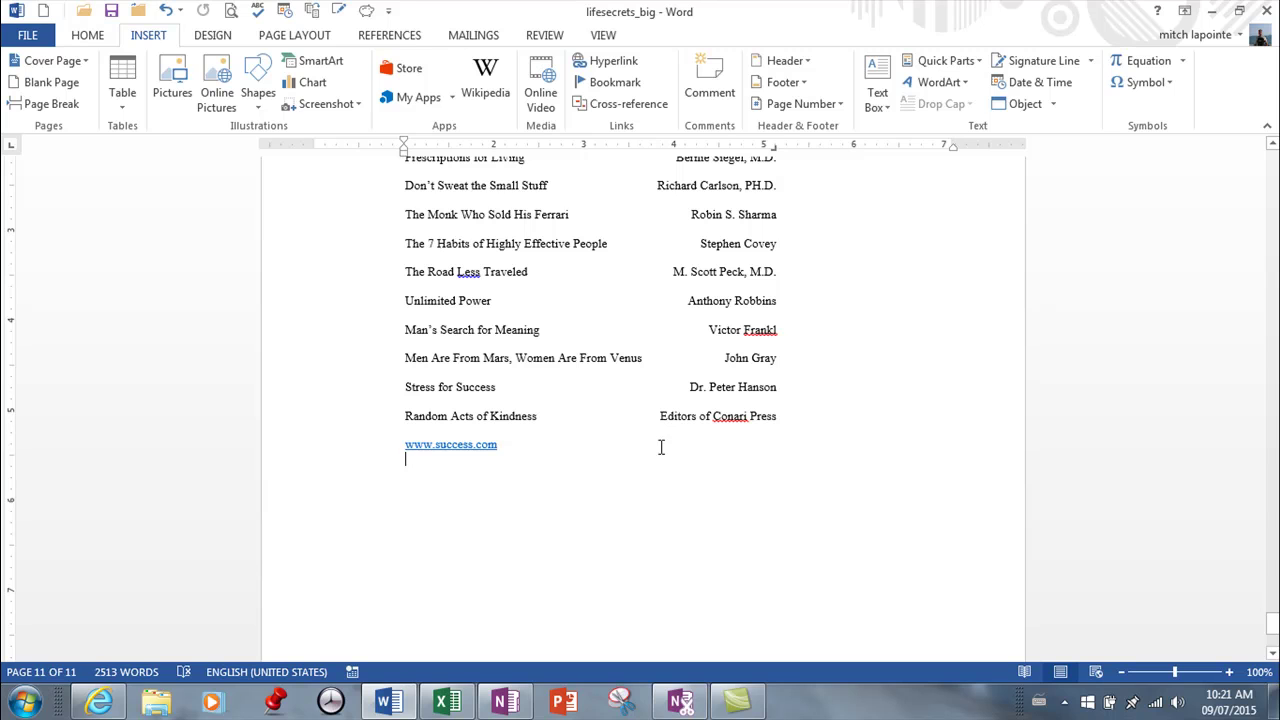
pyautogui.press('Return')
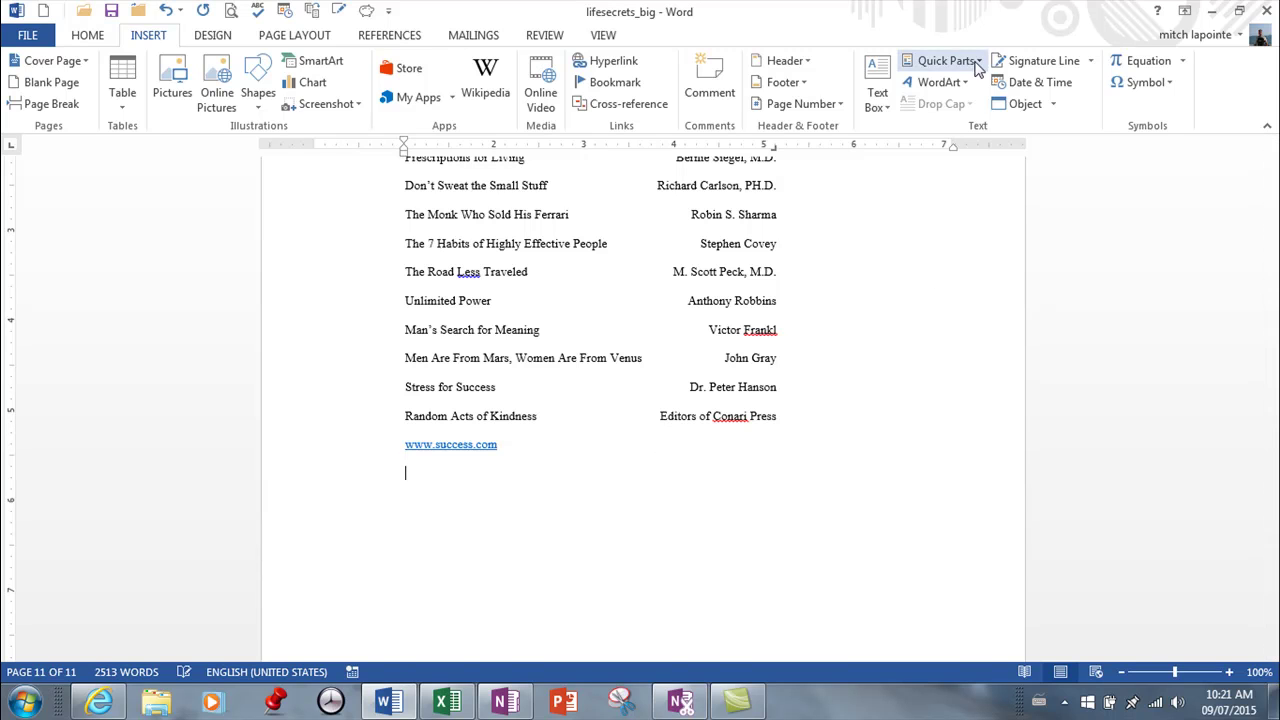
pyautogui.click(976, 66)
pyautogui.moveTo(960, 86)
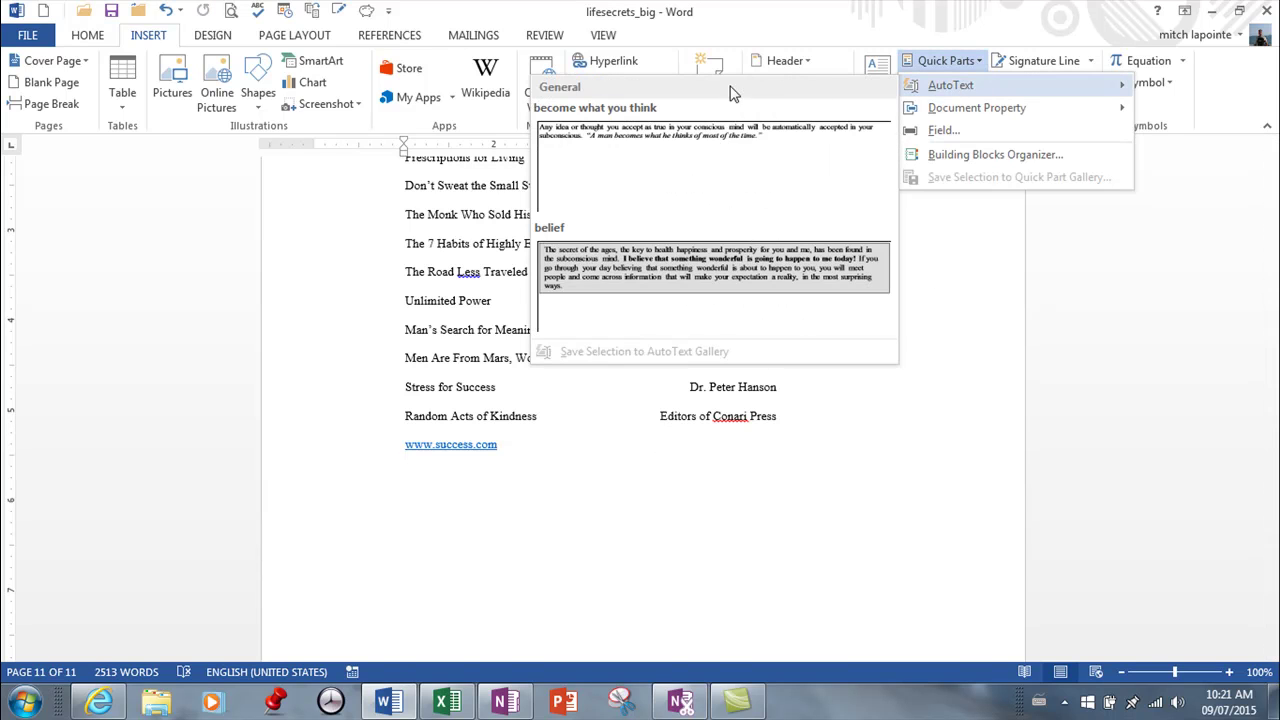
pyautogui.click(626, 258)
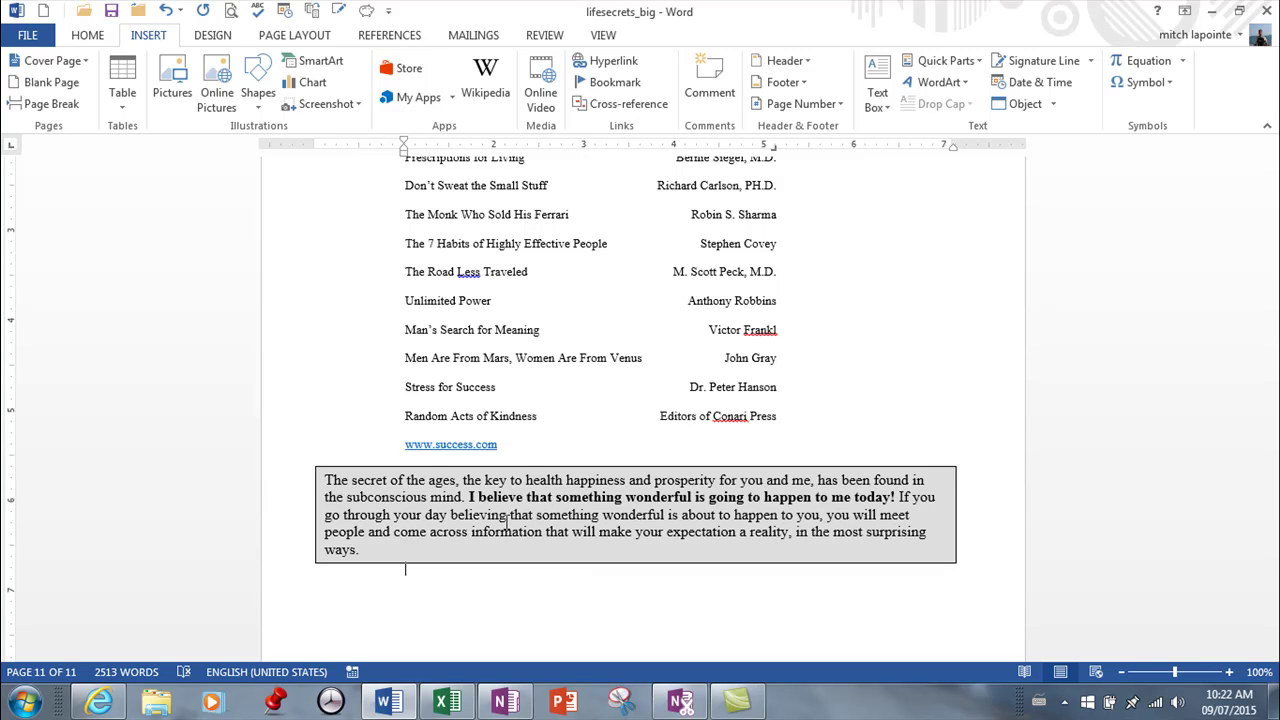
pyautogui.press('Return')
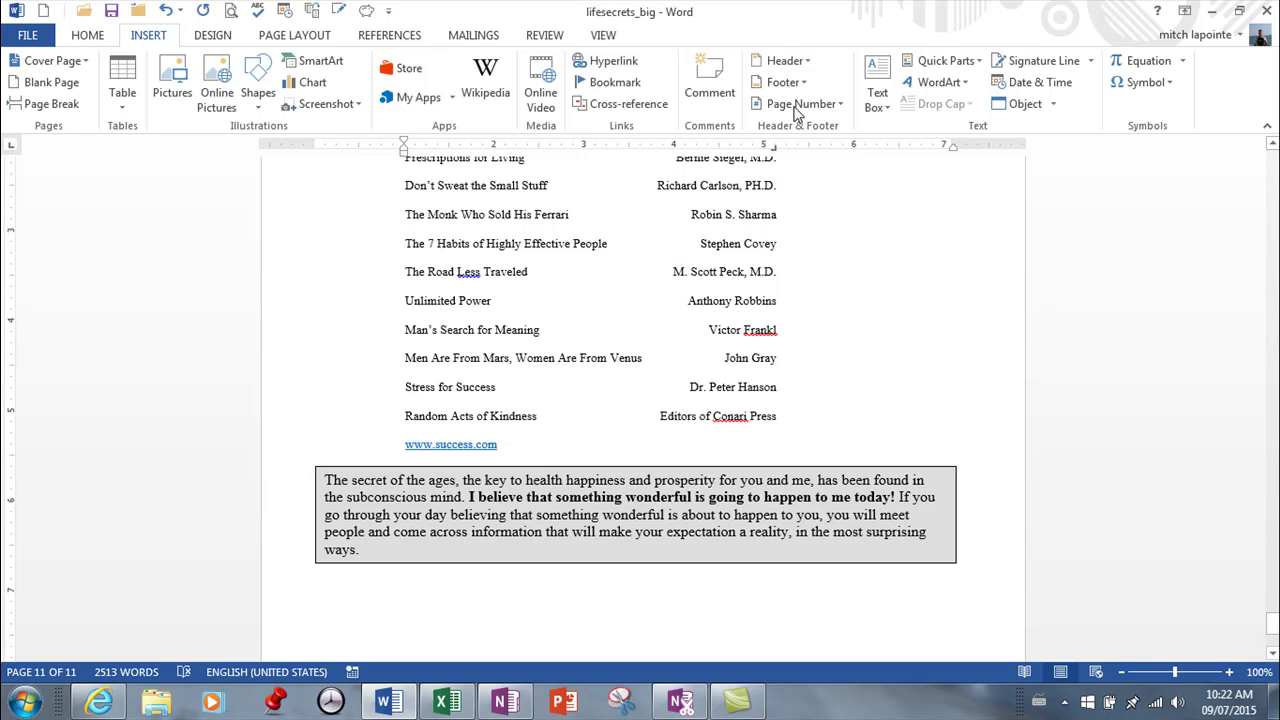
# Step: Insert a DATE field in M/d/yyyy h:mm:ss am/pm format, showing 7/9/2015 10:23:43 AM
pyautogui.click(978, 62)
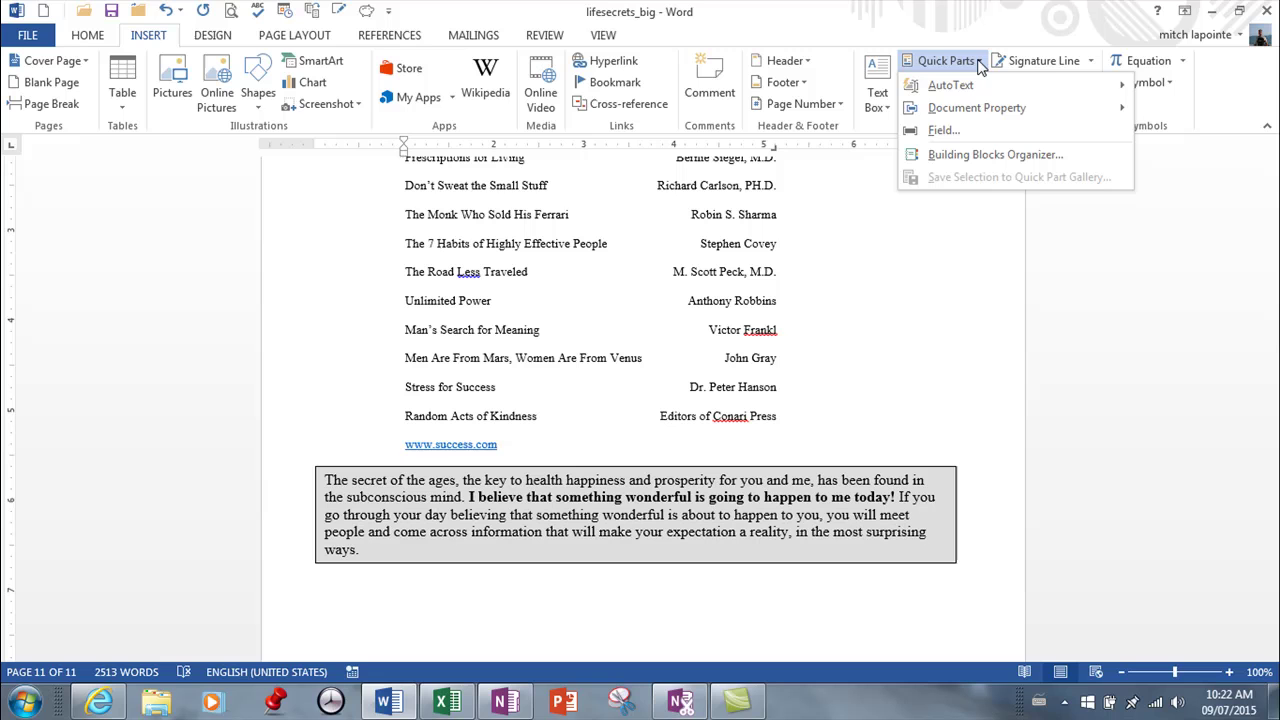
pyautogui.click(940, 131)
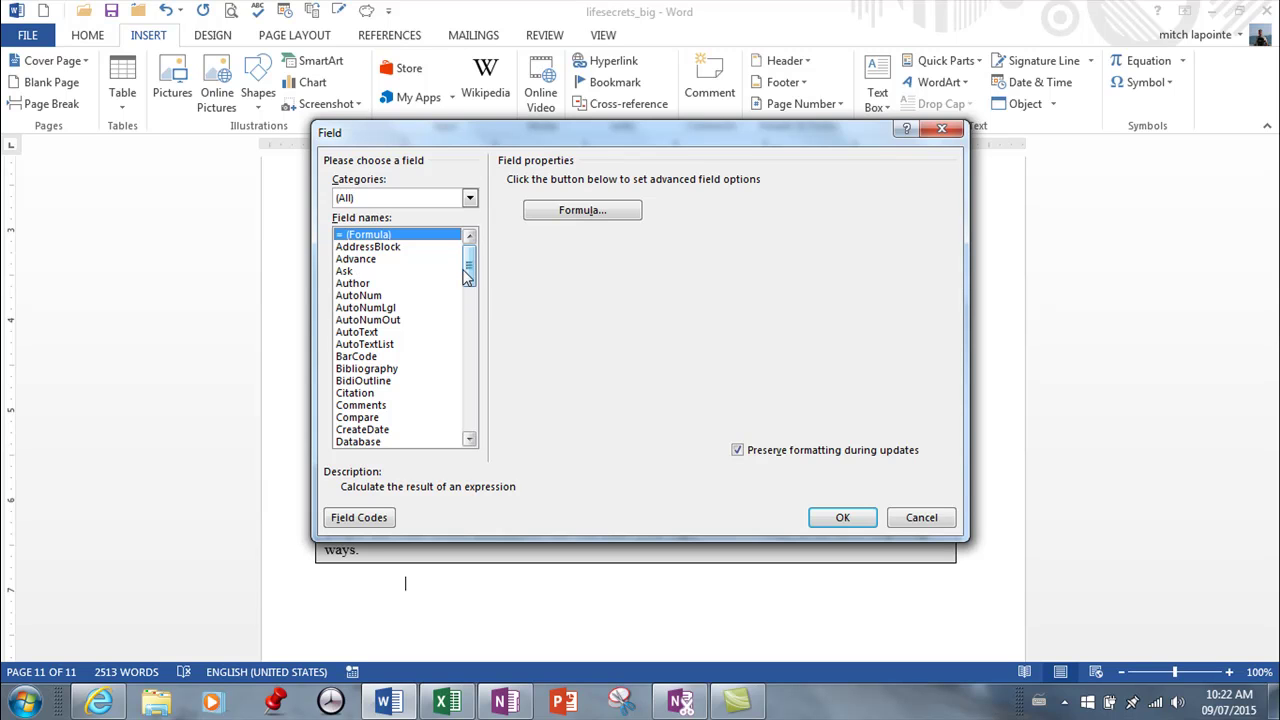
pyautogui.moveTo(468, 279); pyautogui.dragTo(478, 295)
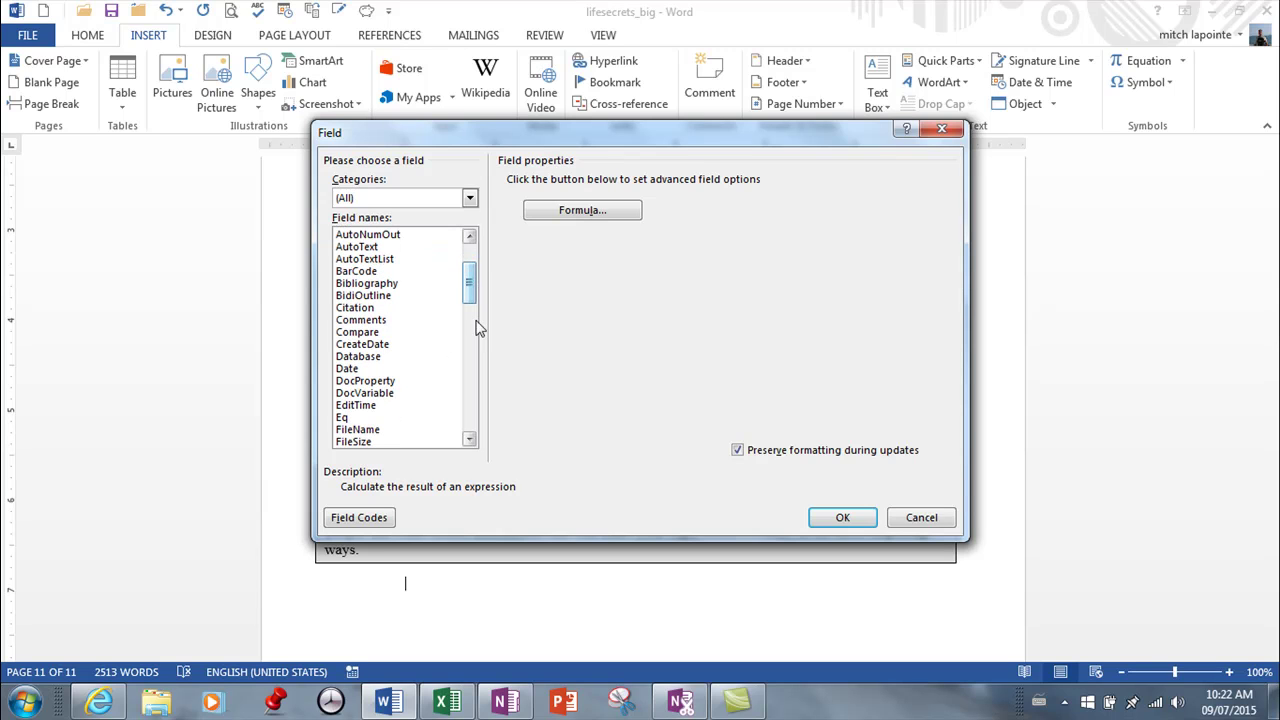
pyautogui.click(350, 369)
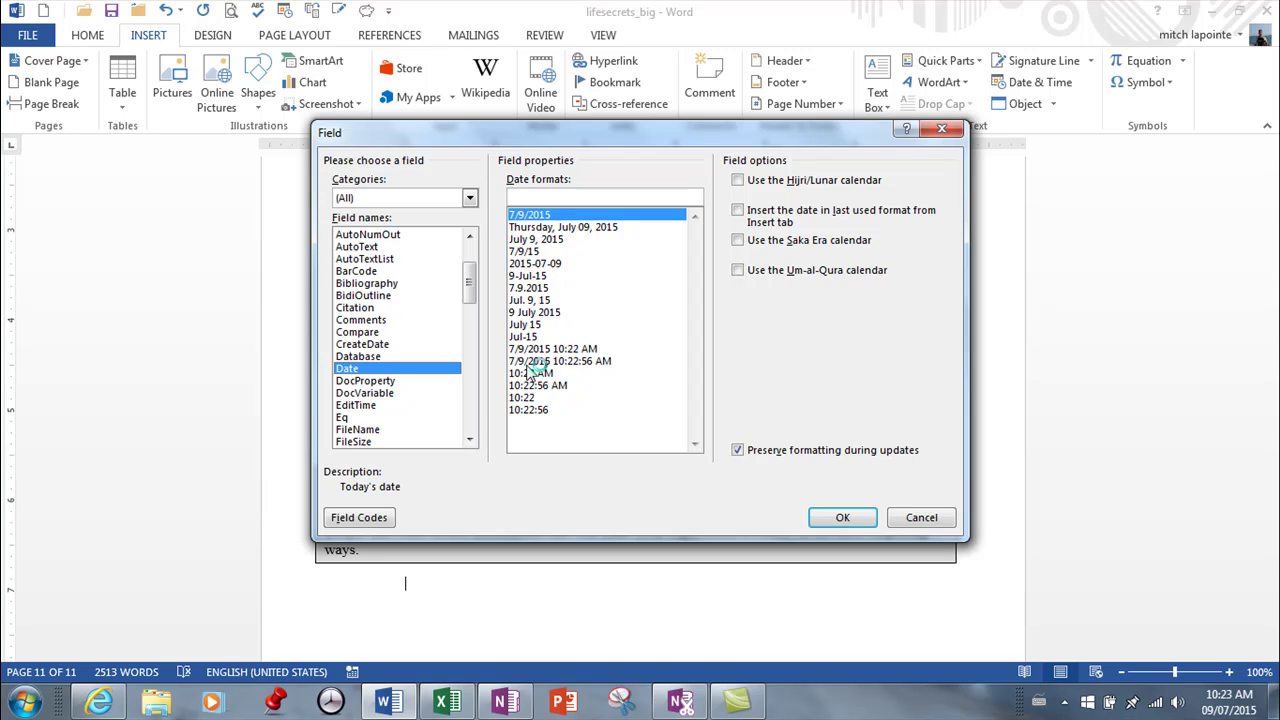
pyautogui.click(528, 361)
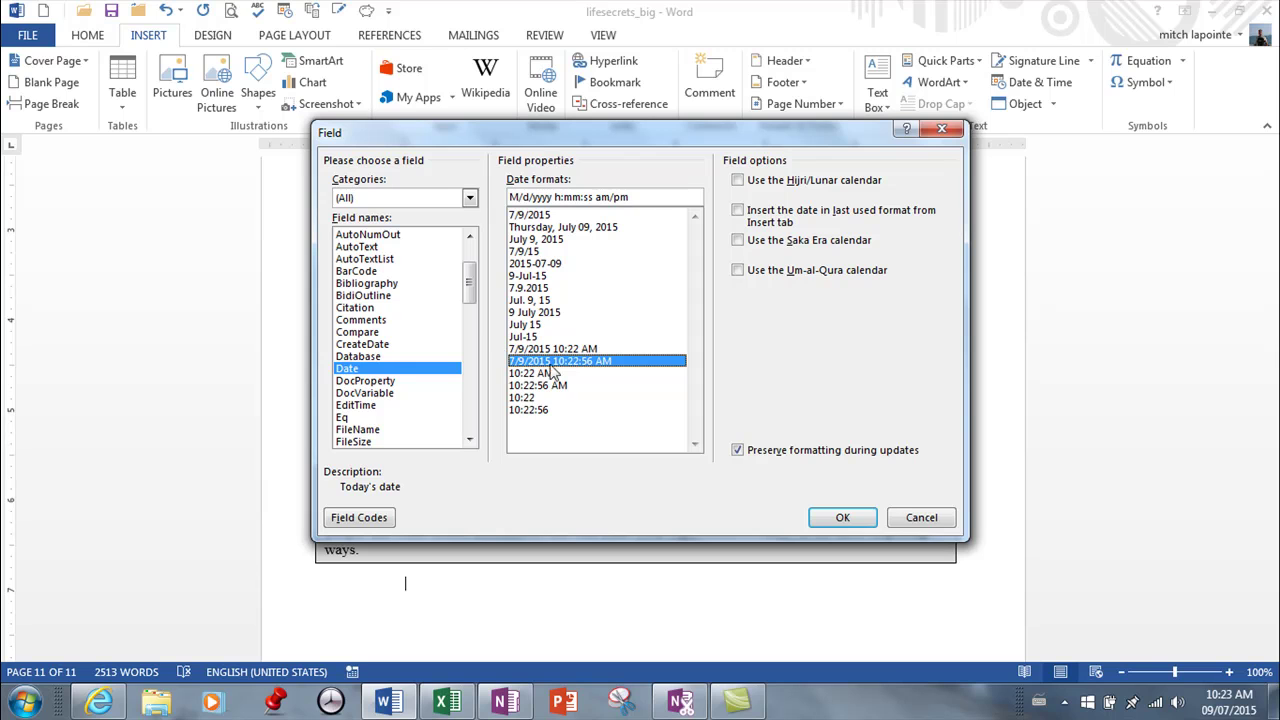
pyautogui.click(343, 522)
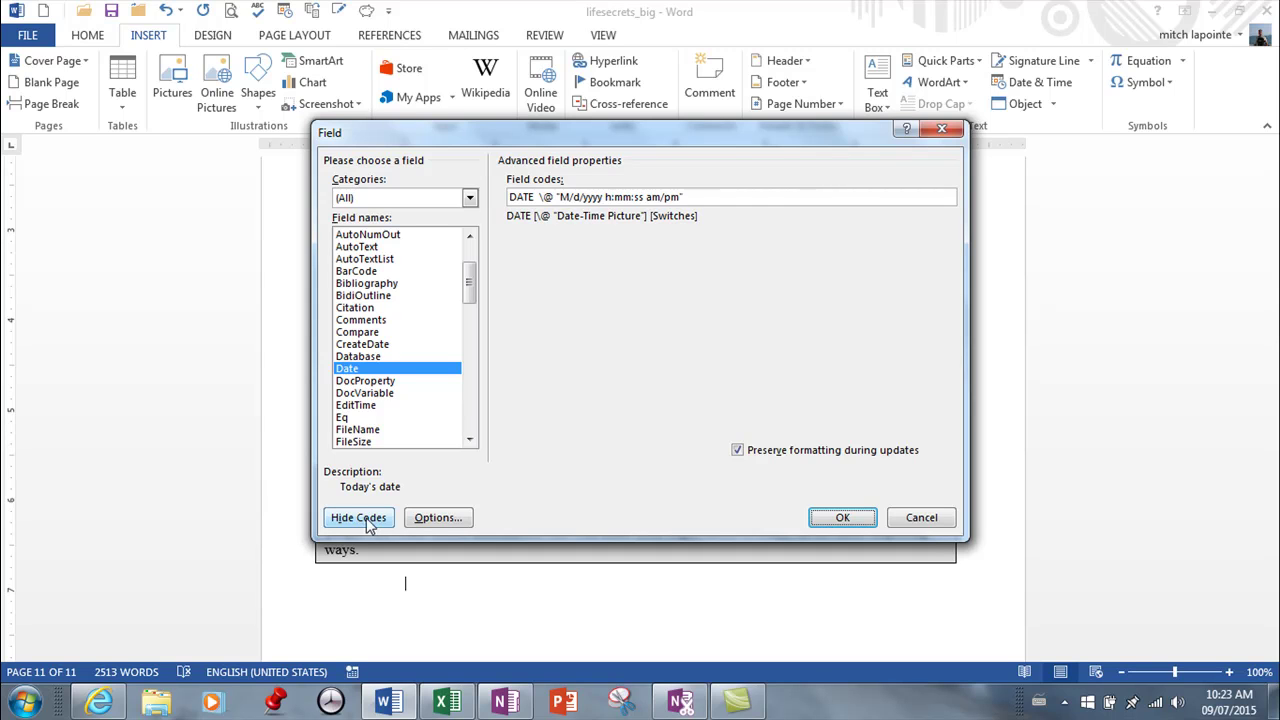
pyautogui.click(361, 524)
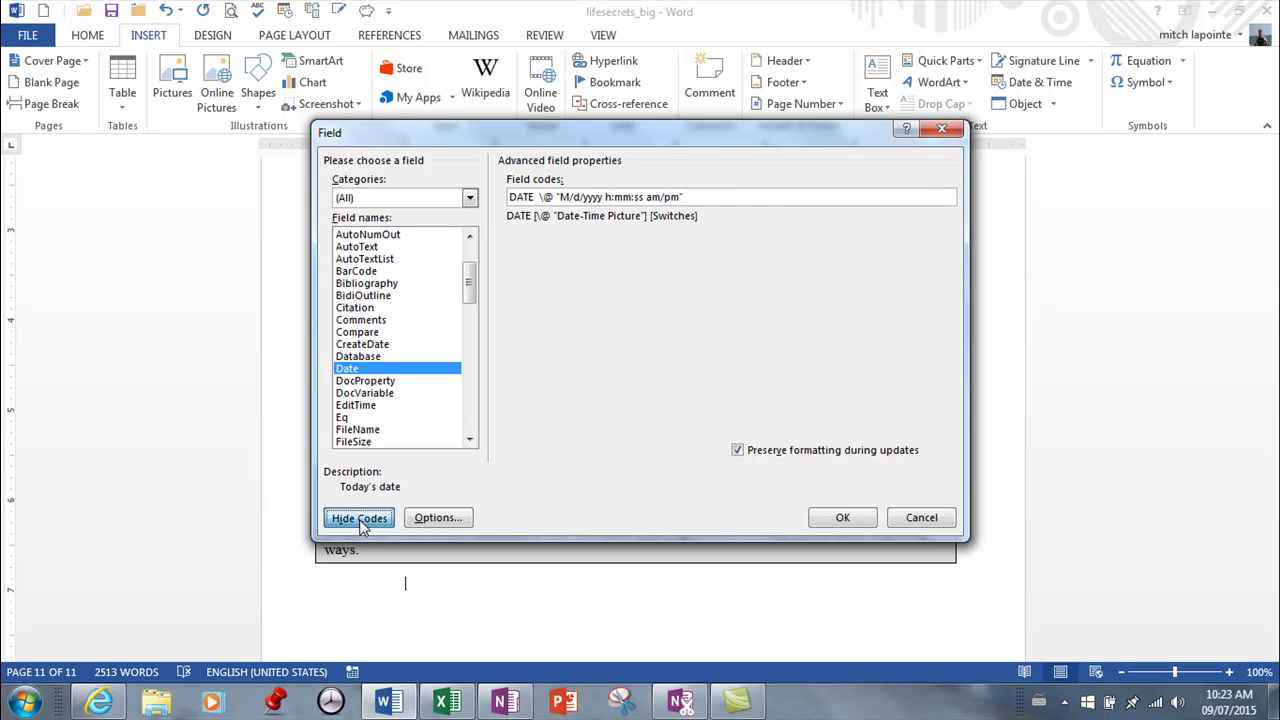
pyautogui.click(843, 518)
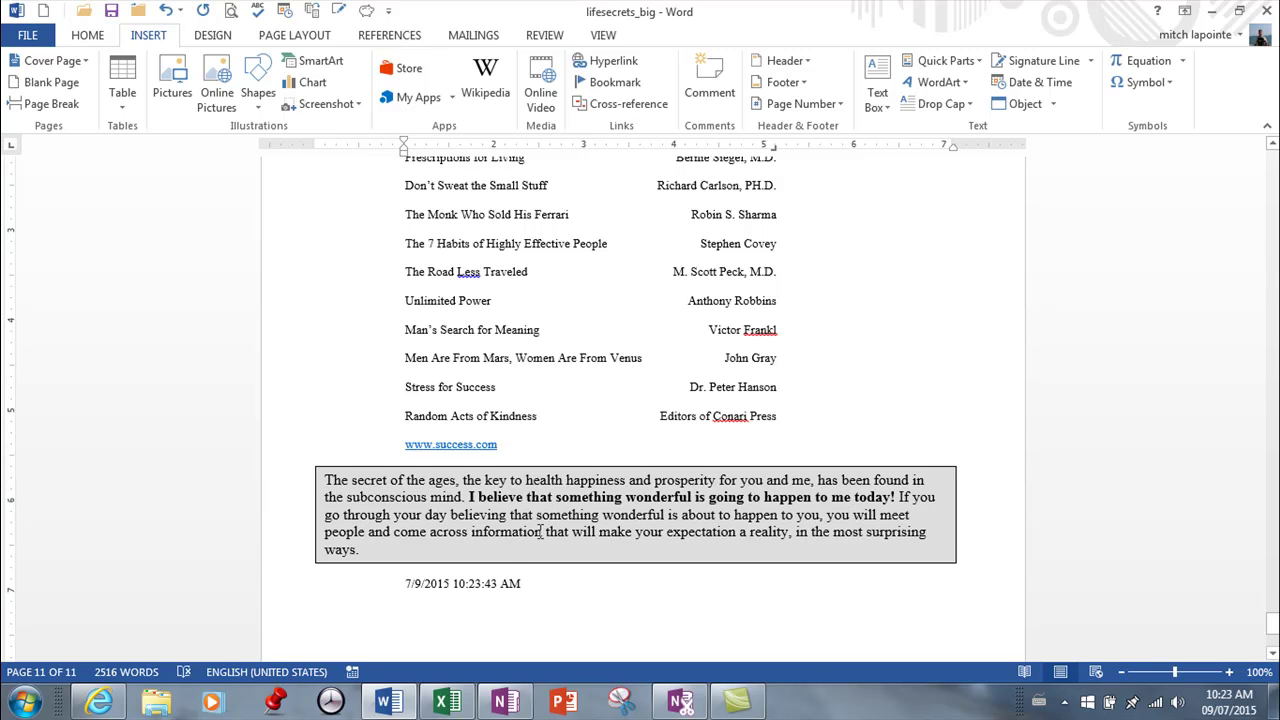
# Step: Toggle the date field to show its field code, then back to the date
pyautogui.click(499, 583)
pyautogui.rightClick(499, 583)
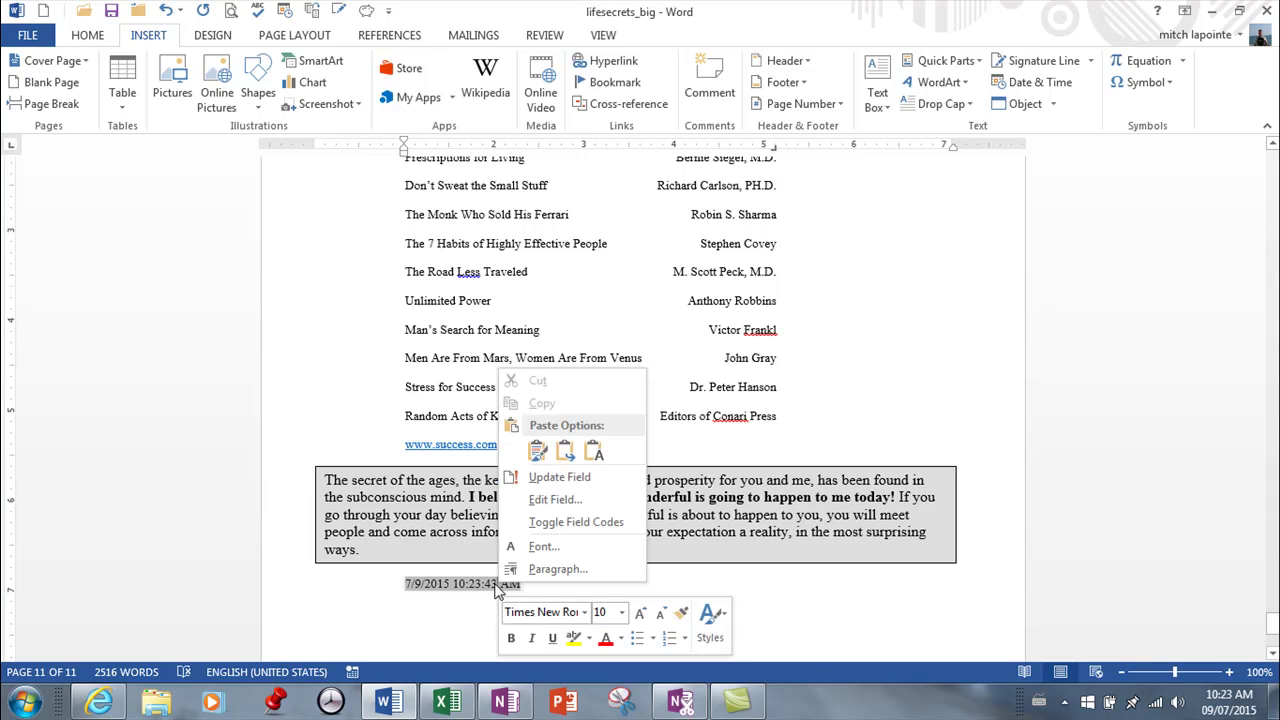
pyautogui.click(537, 523)
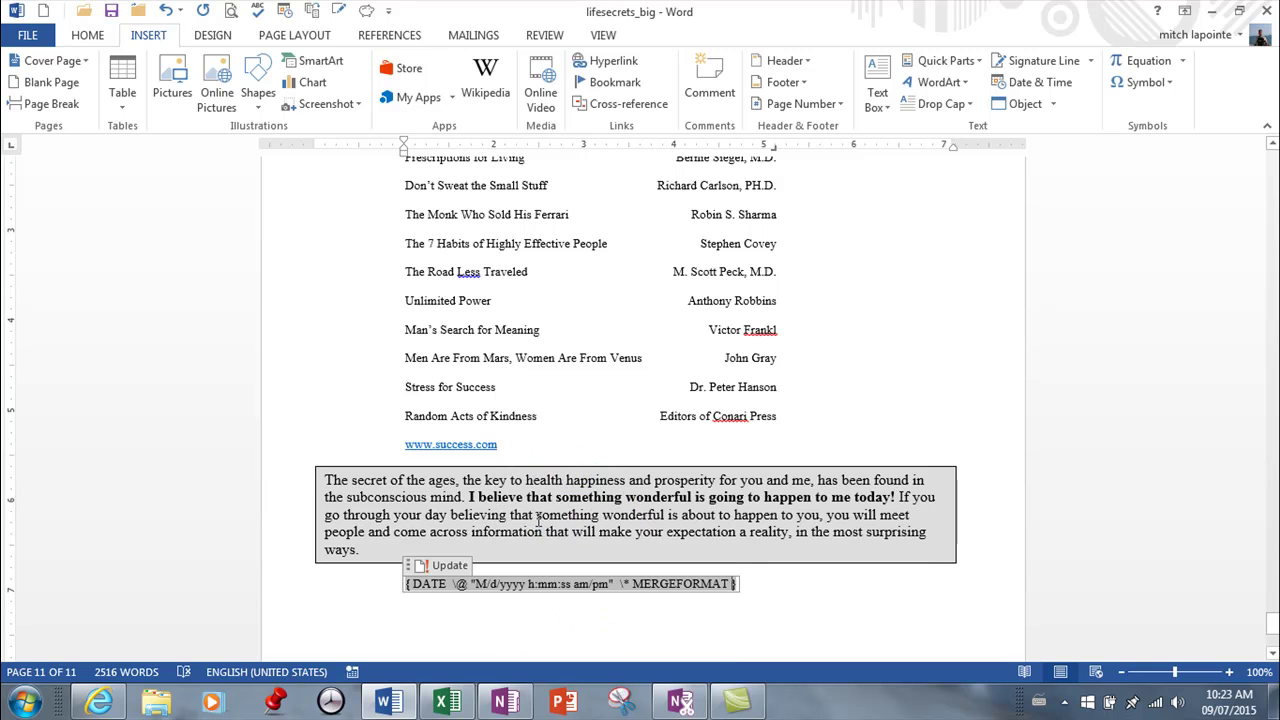
pyautogui.rightClick(537, 583)
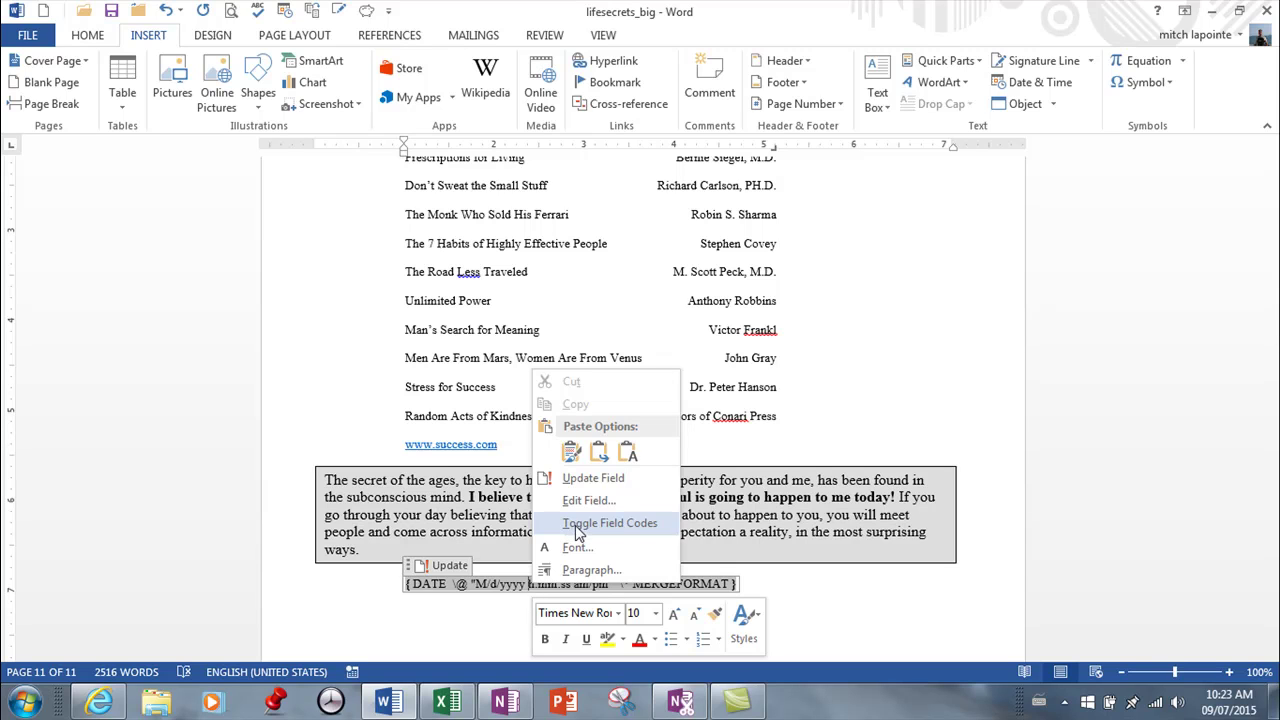
pyautogui.click(576, 526)
# Step: Update the date field to the current date and time
pyautogui.click(530, 570)
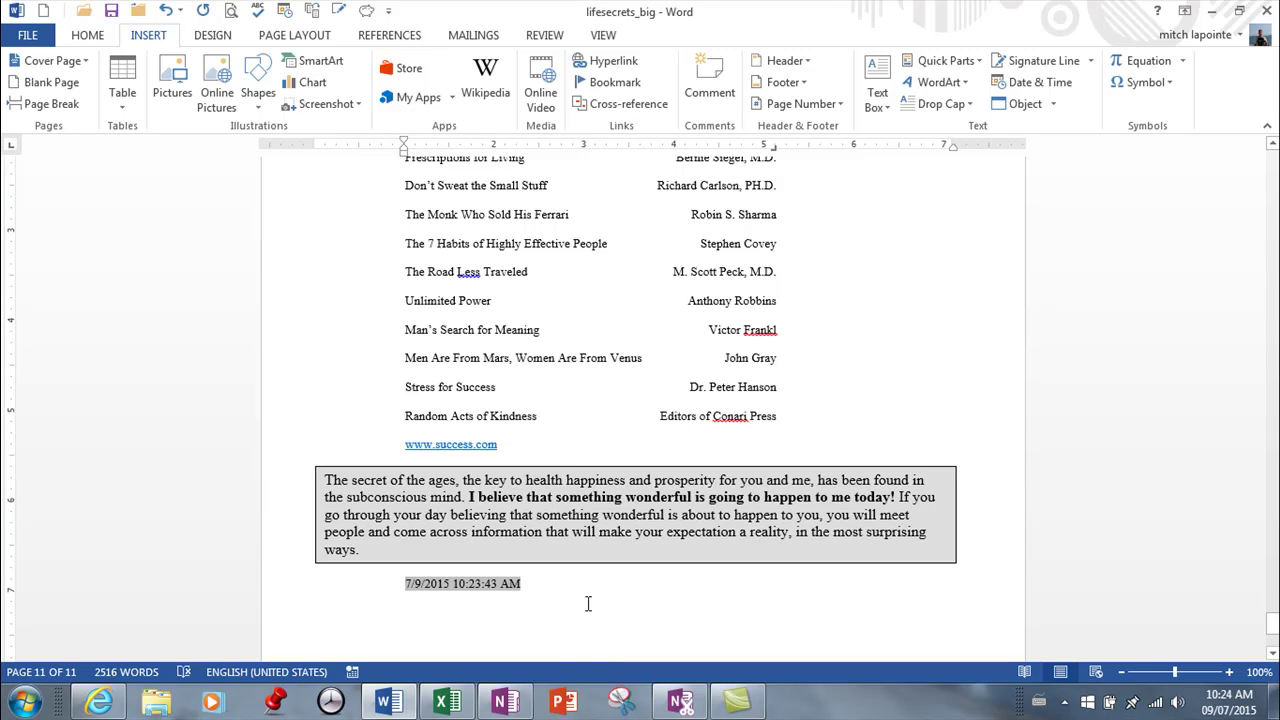
pyautogui.rightClick(469, 584)
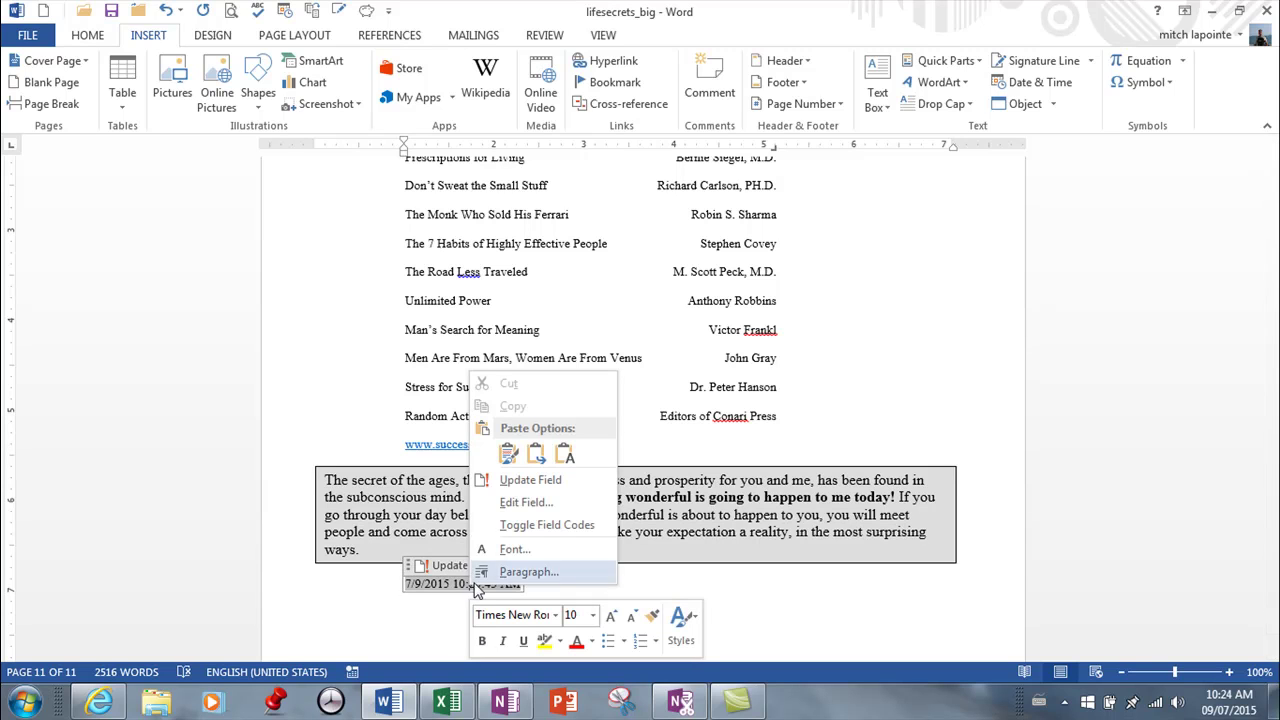
pyautogui.click(555, 481)
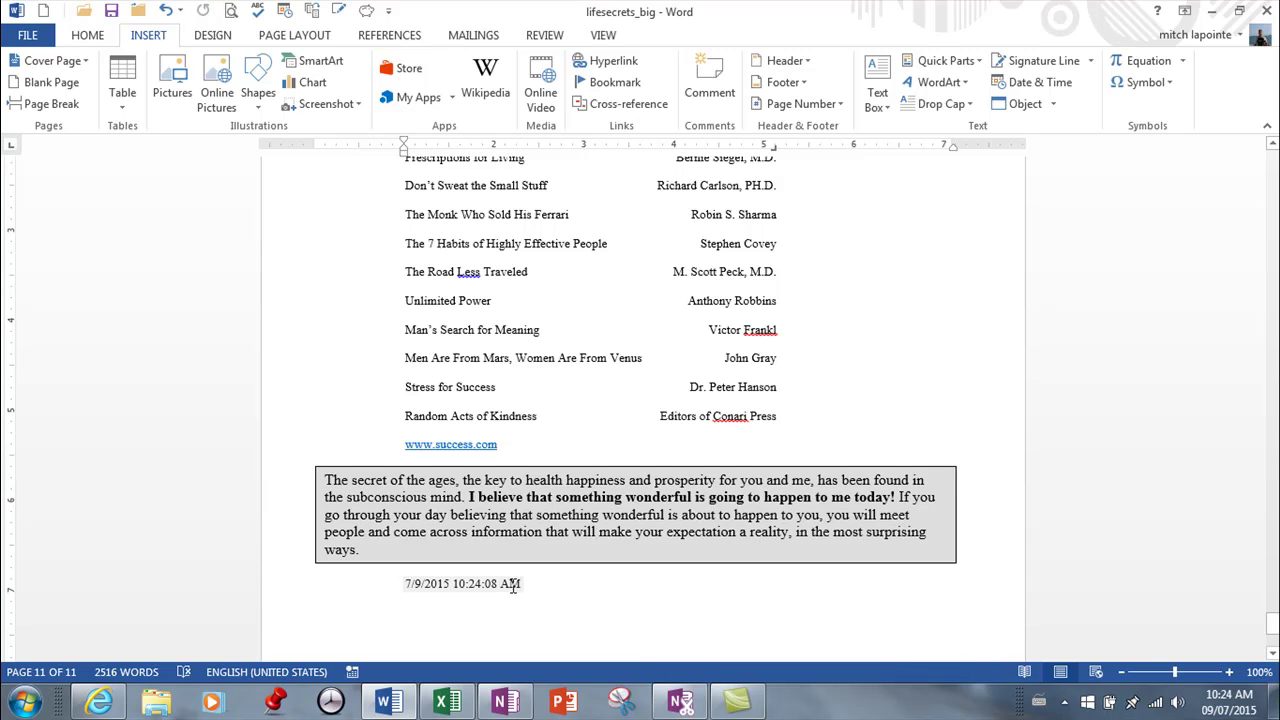
# Step: Select the whole date field line below the text box and delete it
pyautogui.moveTo(397, 592); pyautogui.dragTo(532, 587)
pyautogui.rightClick(486, 591)
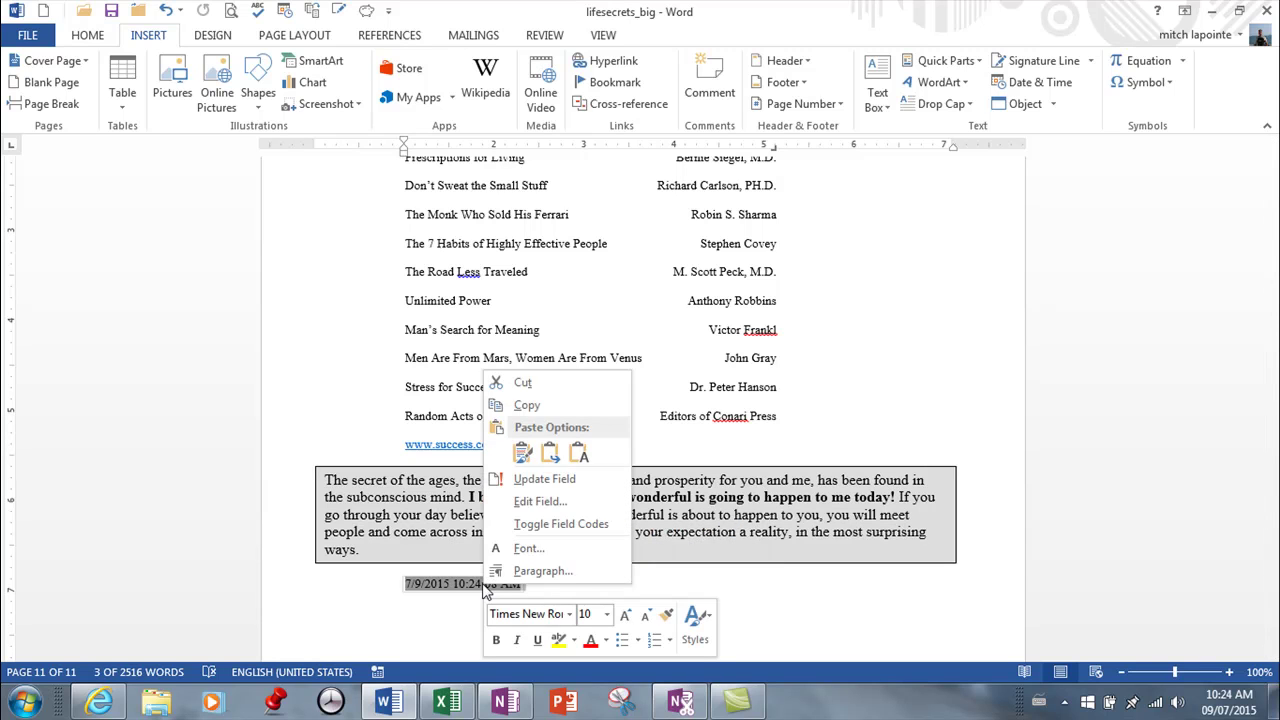
pyautogui.click(403, 592)
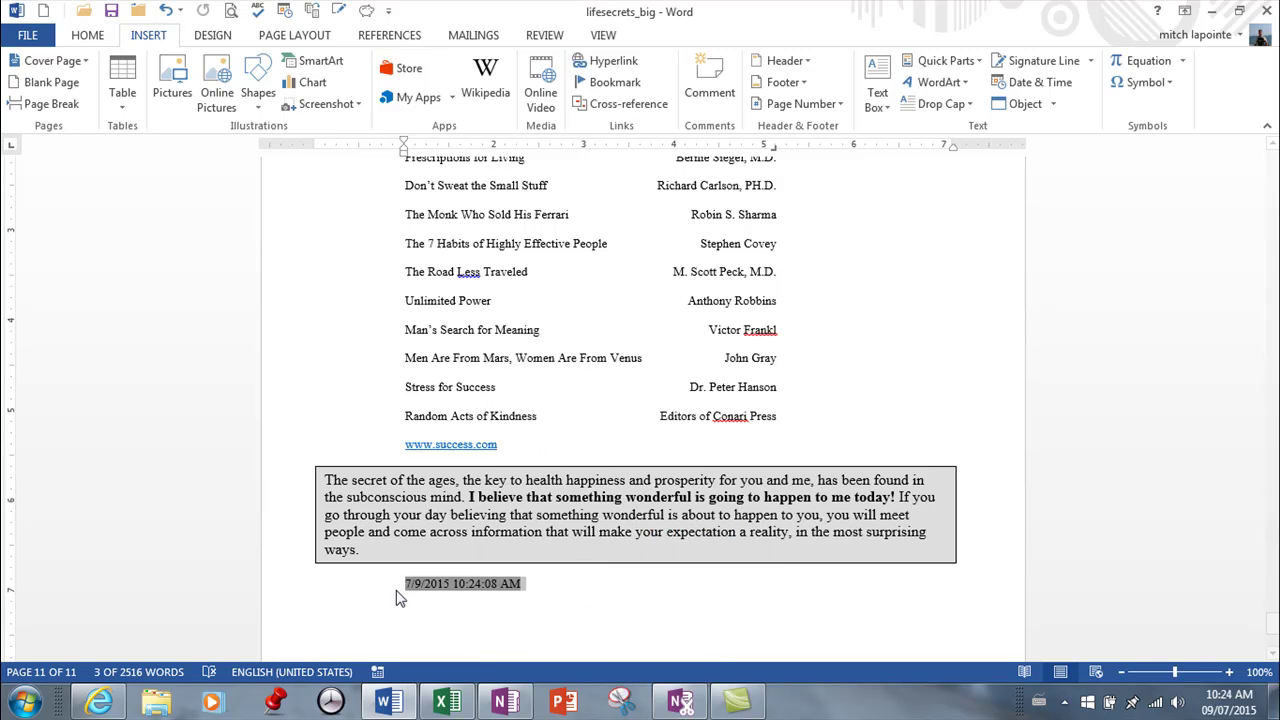
pyautogui.click(540, 590)
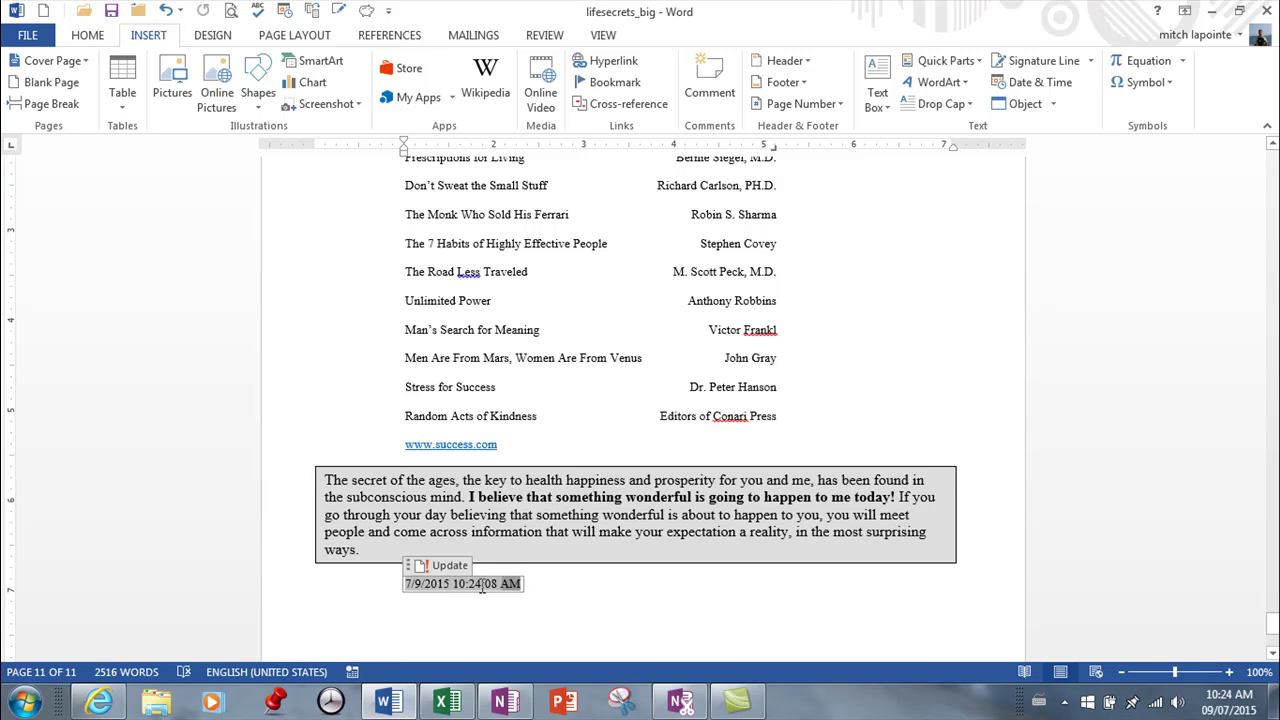
pyautogui.click(406, 588)
pyautogui.tripleClick(406, 588)
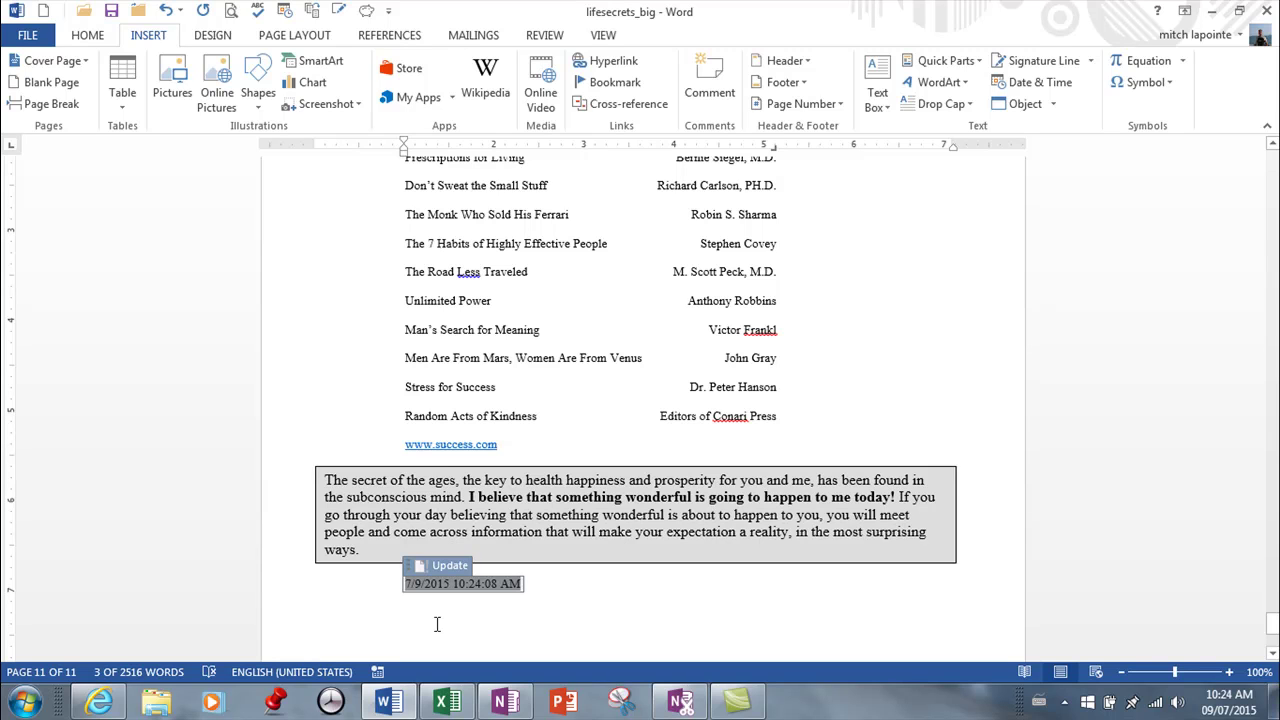
pyautogui.click(538, 594)
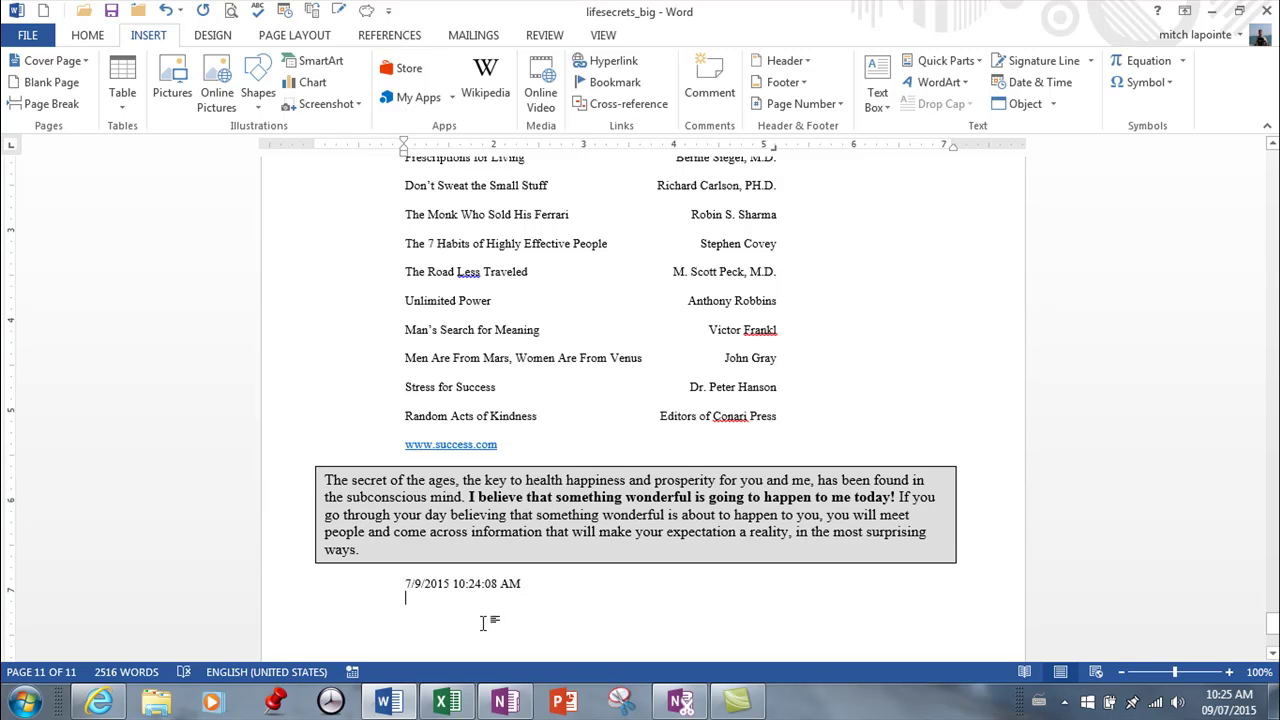
pyautogui.rightClick(478, 584)
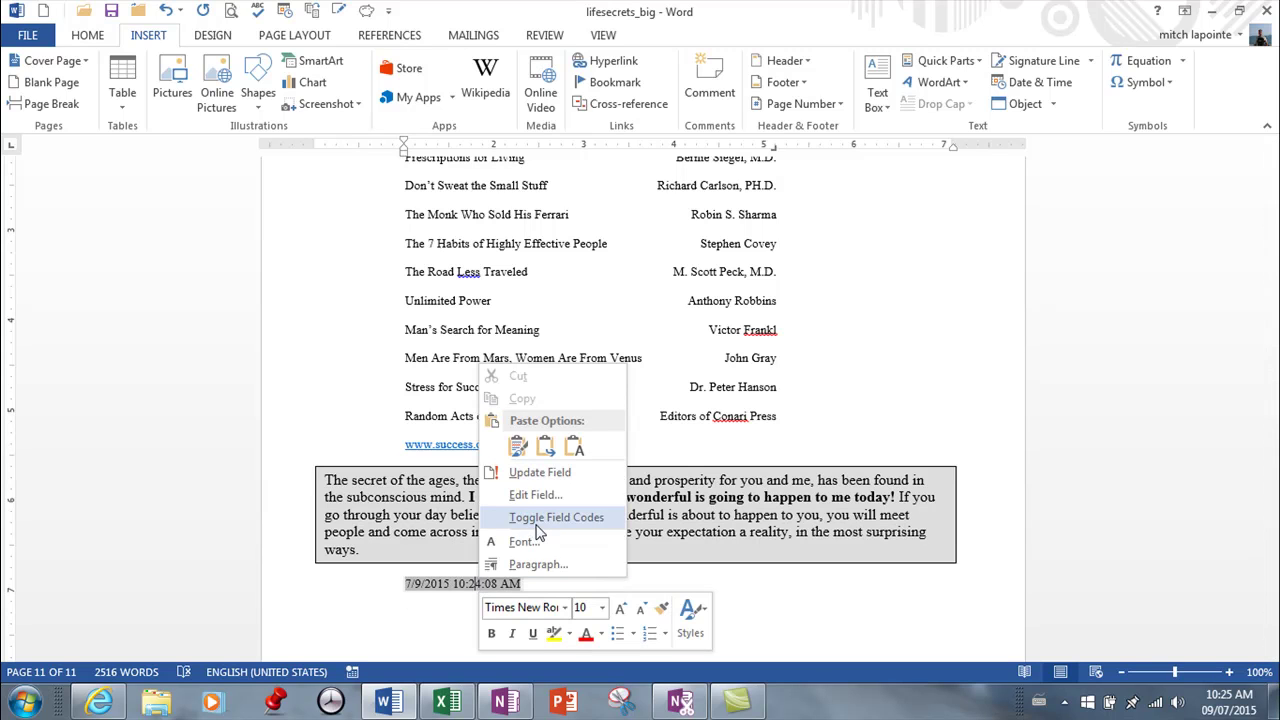
pyautogui.click(663, 590)
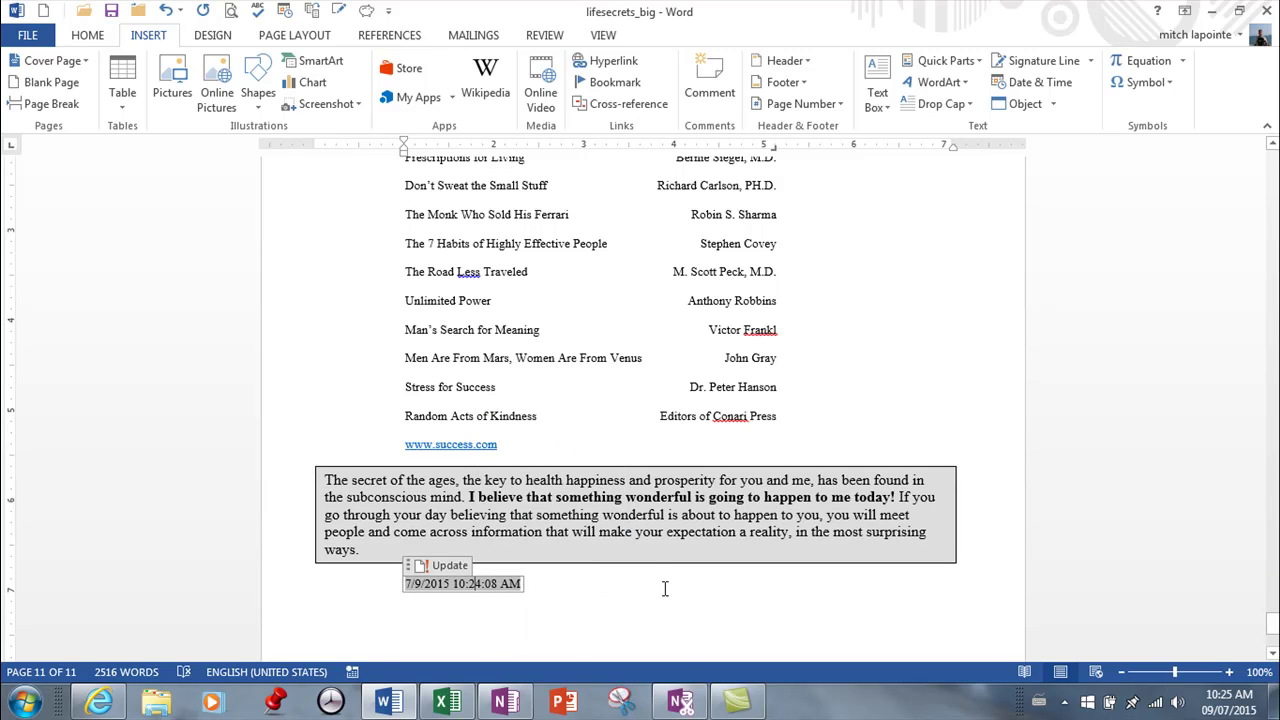
pyautogui.click(382, 588)
pyautogui.press('Delete')
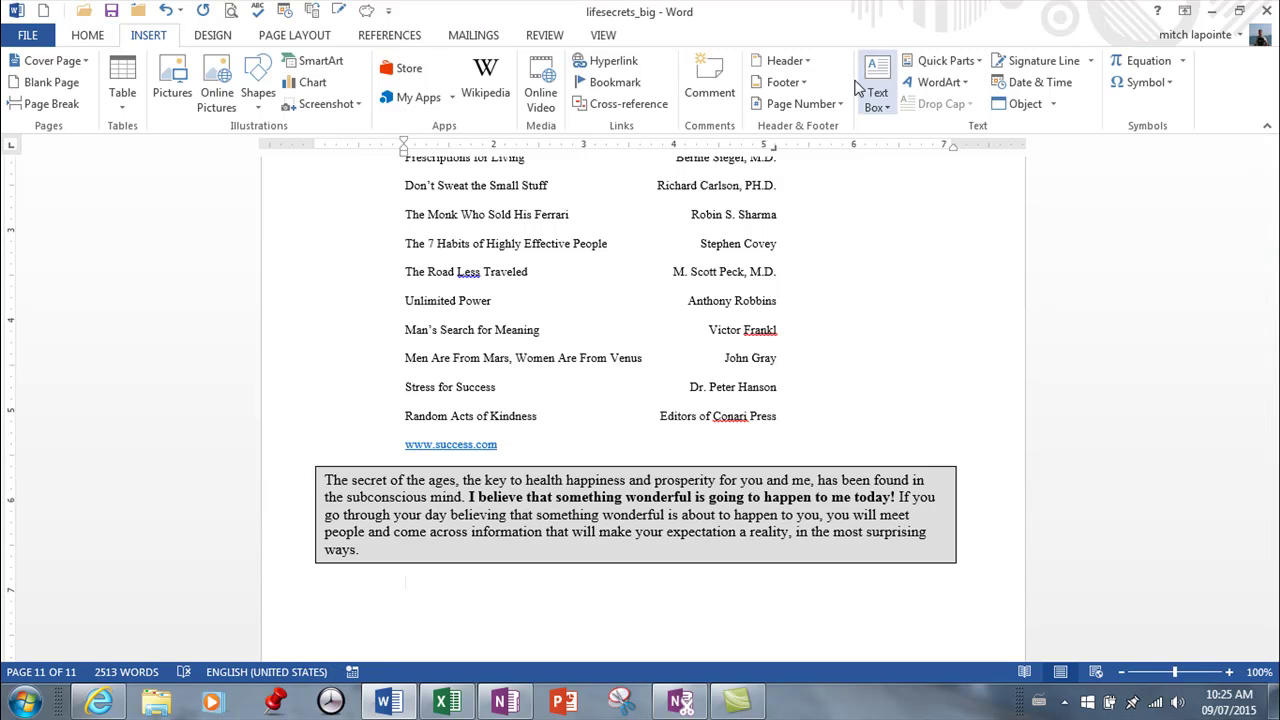
# Step: Insert 'Thursday, July 09, 2015' via Date and Time, making that long format the default
pyautogui.click(100, 40)
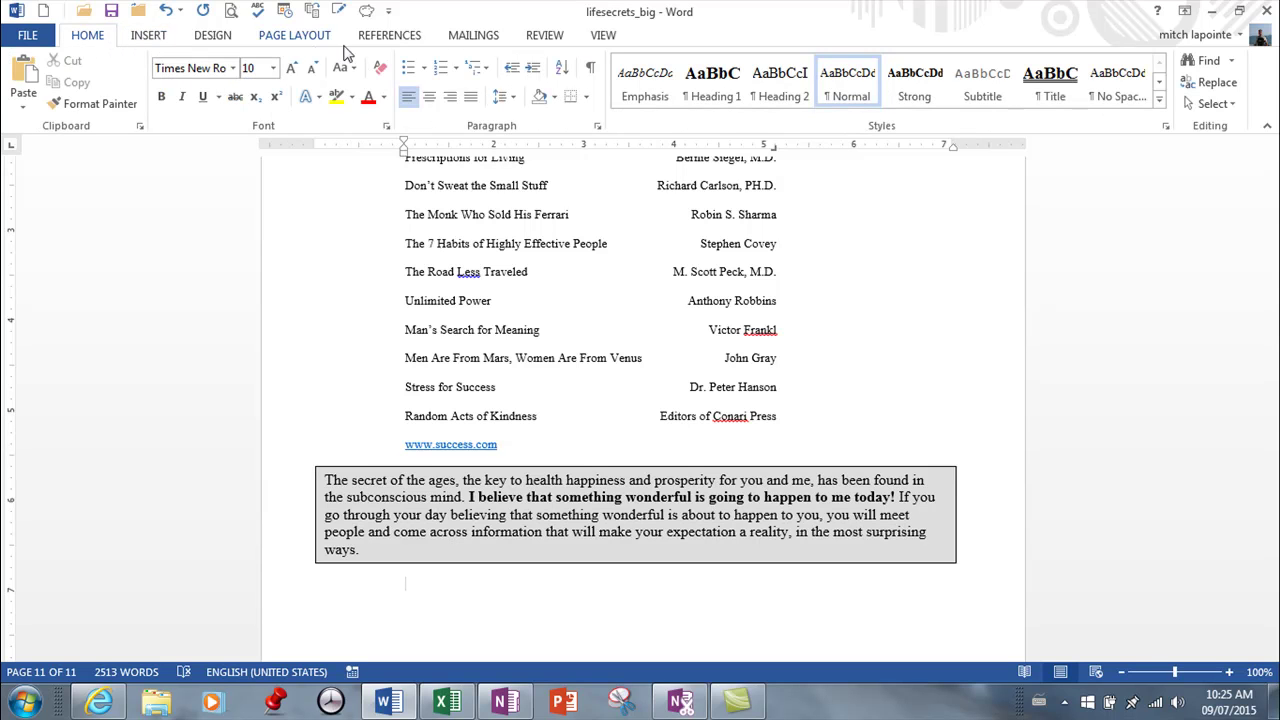
pyautogui.click(285, 12)
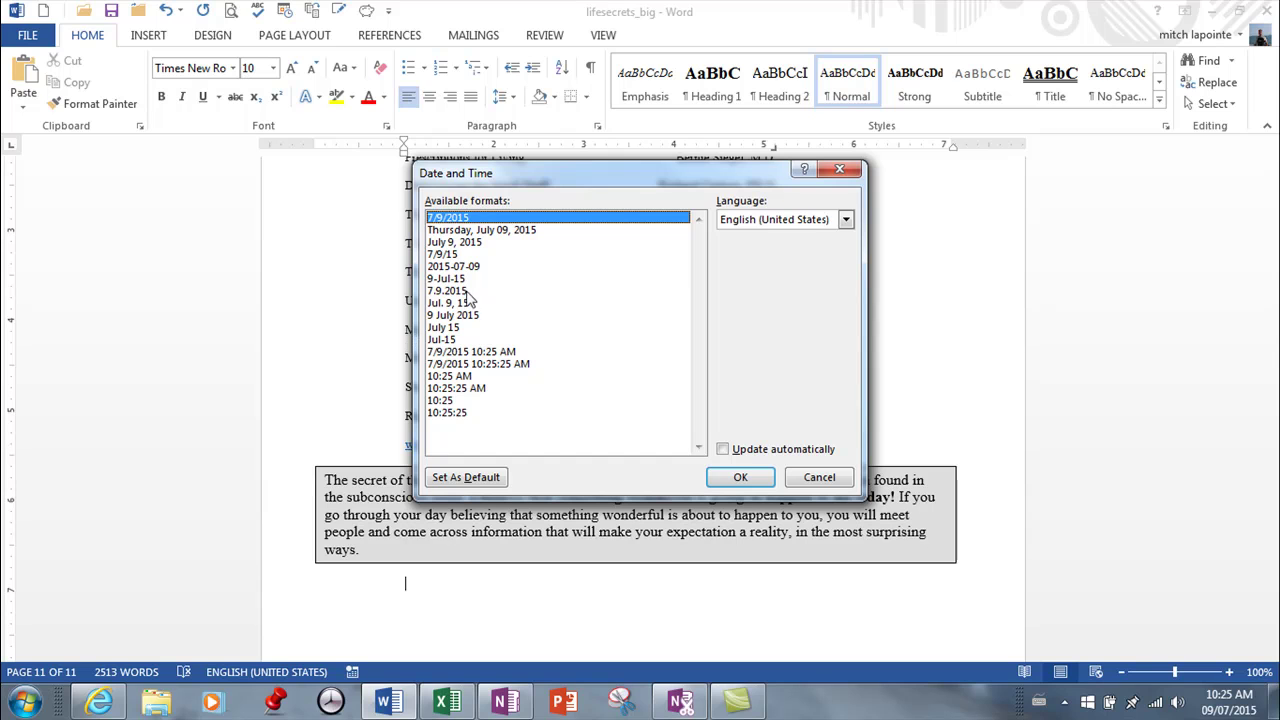
pyautogui.click(454, 232)
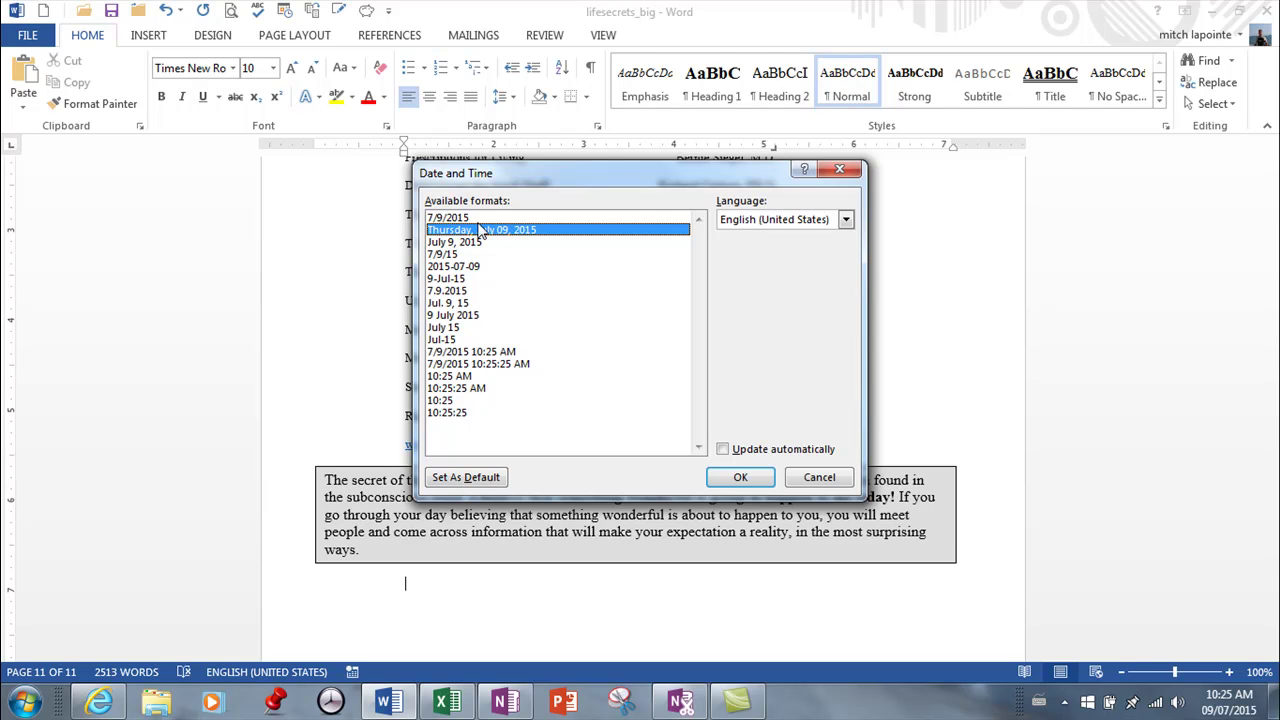
pyautogui.click(455, 480)
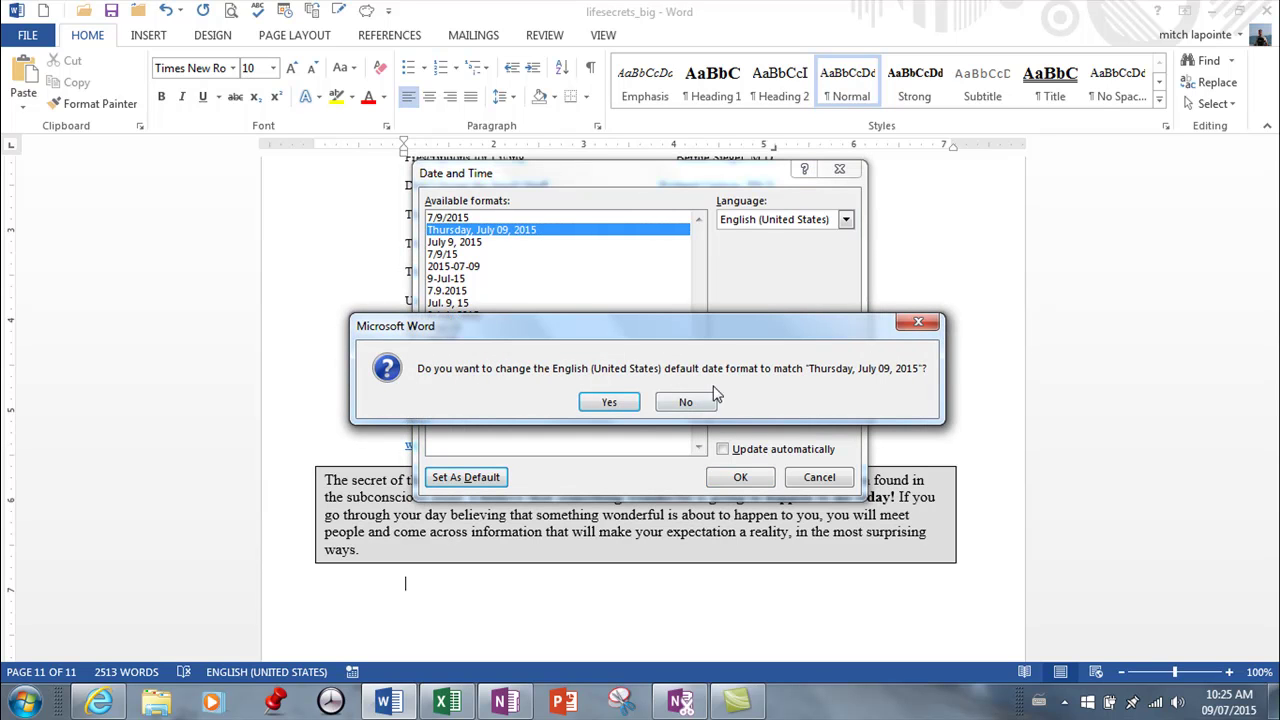
pyautogui.click(609, 401)
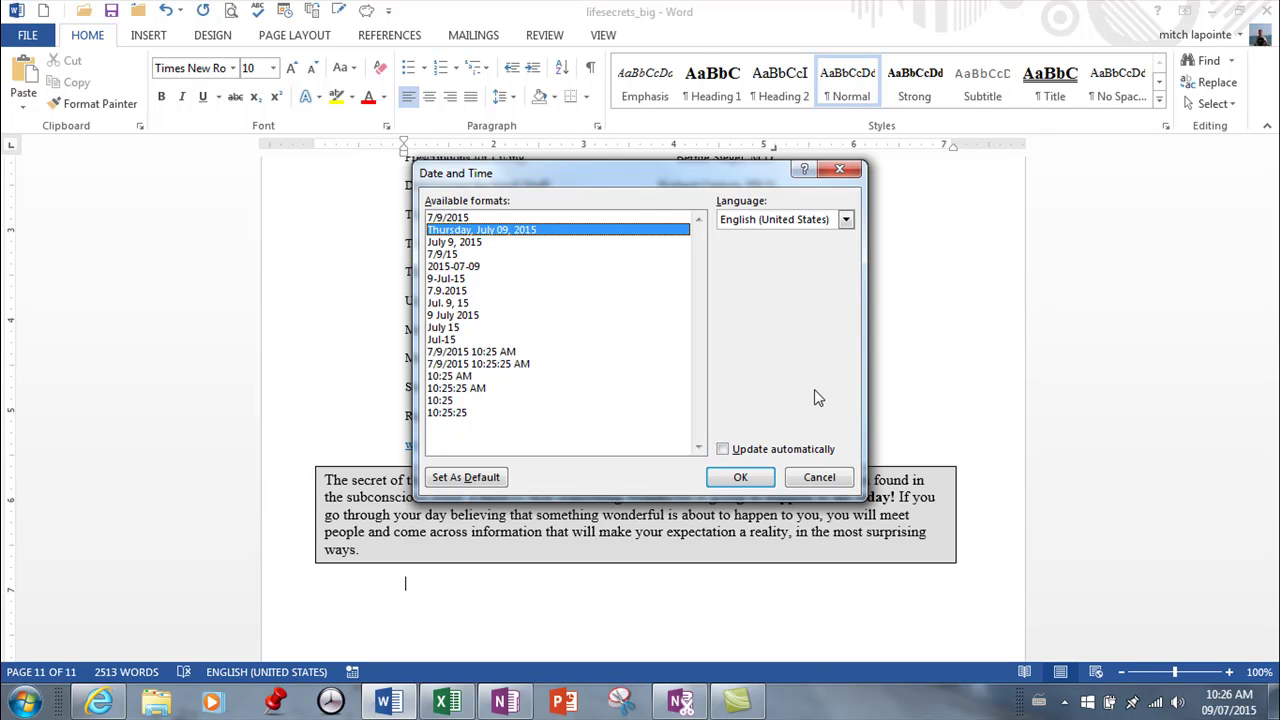
pyautogui.click(741, 478)
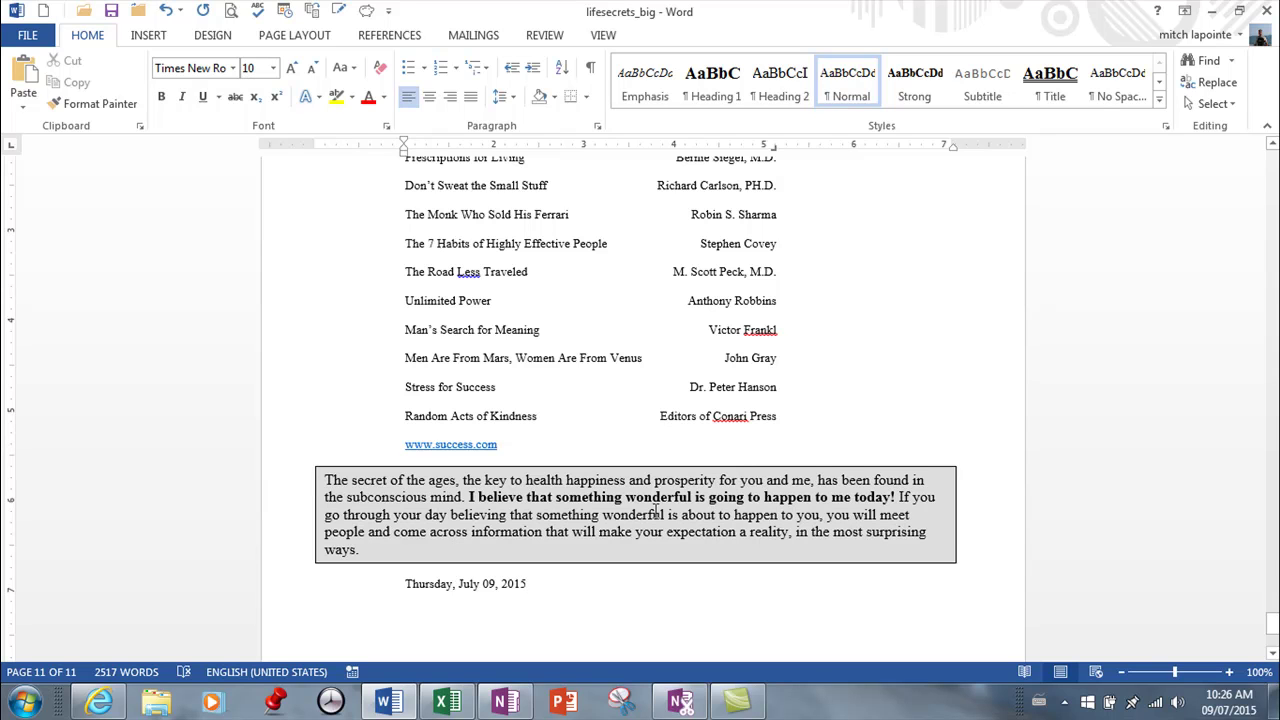
# Step: On a new line, insert another 'Thursday, July 09, 2015' in the default long format
pyautogui.press('Return')
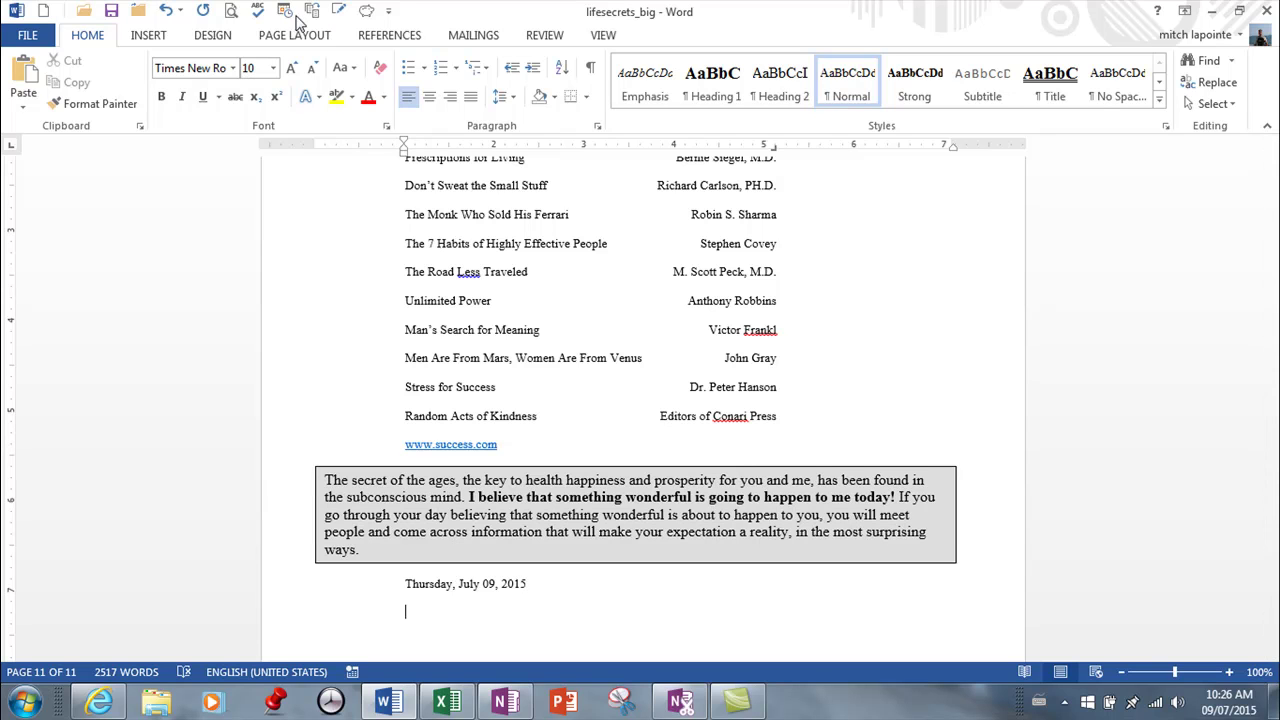
pyautogui.click(285, 12)
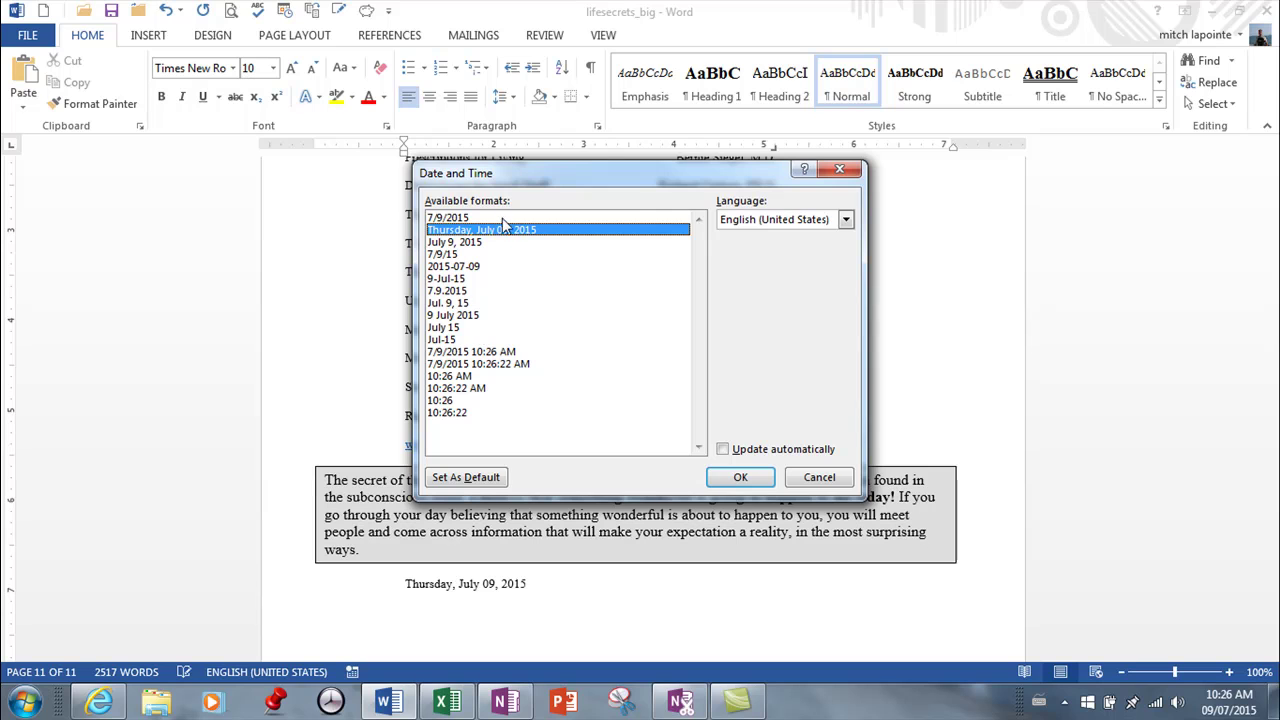
pyautogui.doubleClick(507, 228)
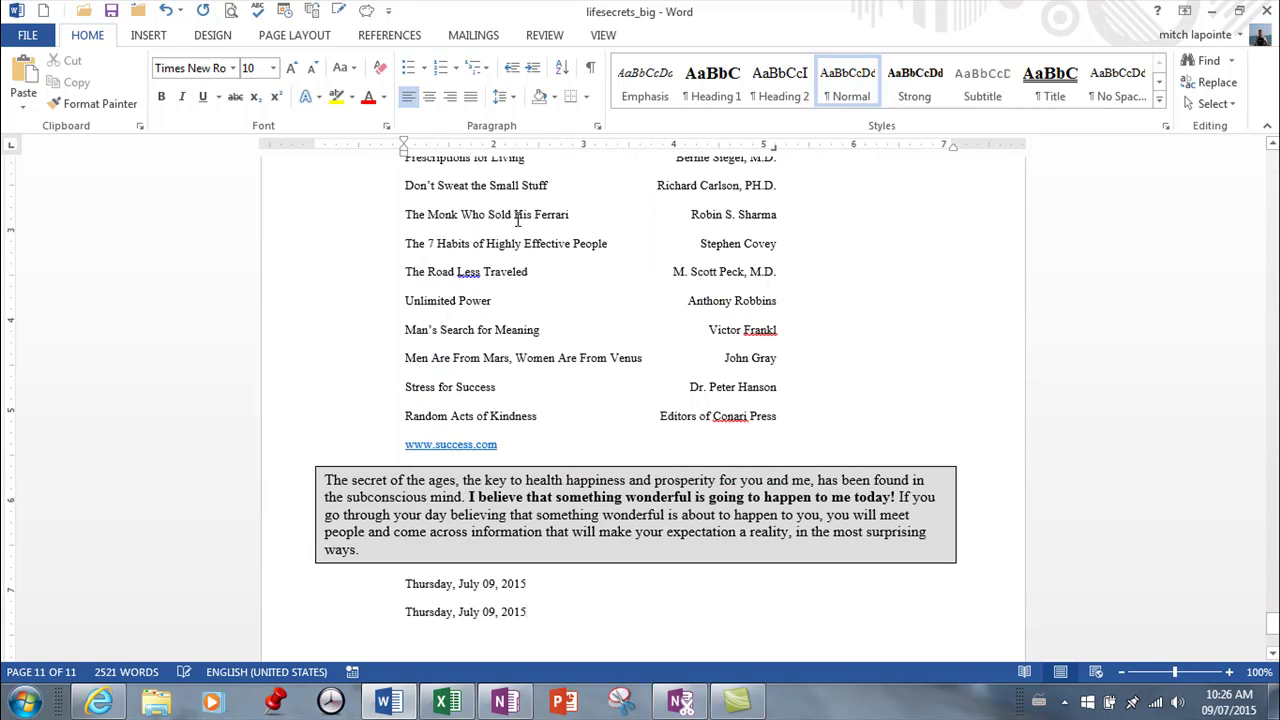